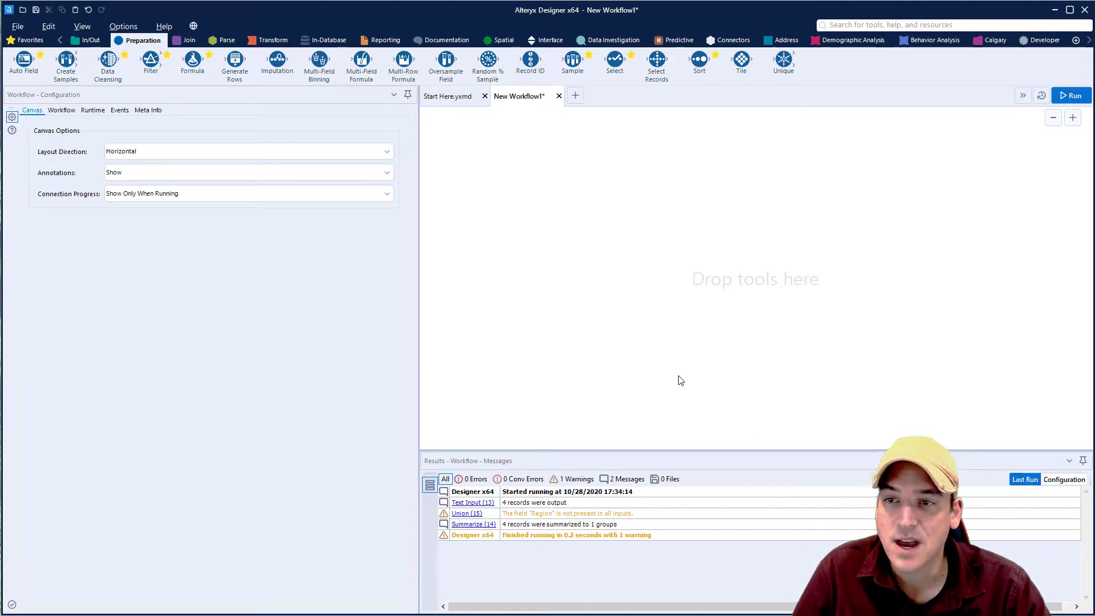
Add a Text Input tool with columns named Region and Sales.
left_click(85, 41)
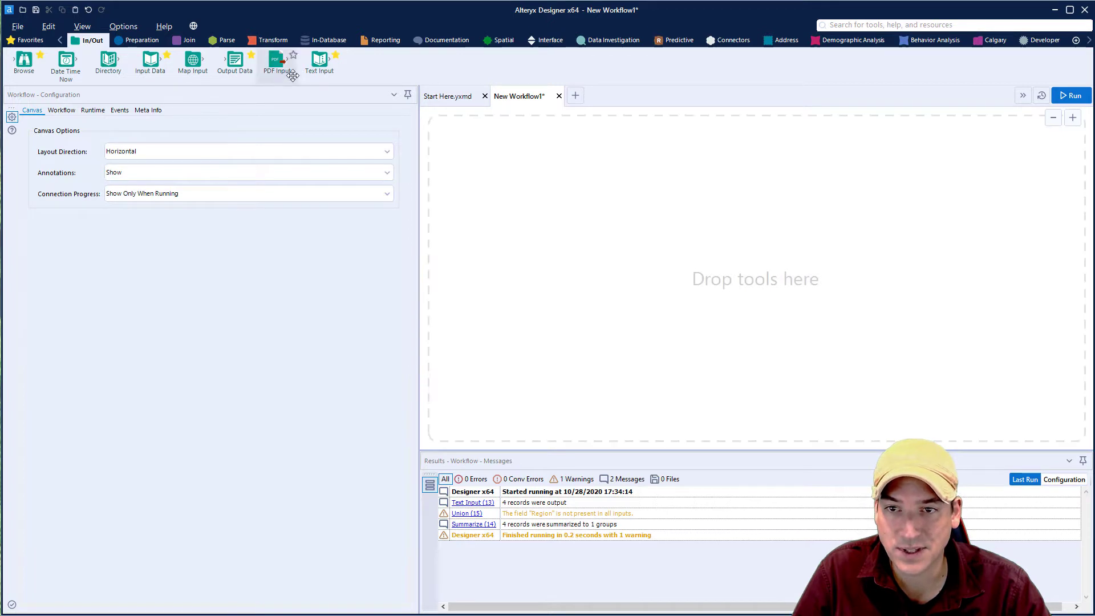
left_click_drag(319, 60, 495, 169)
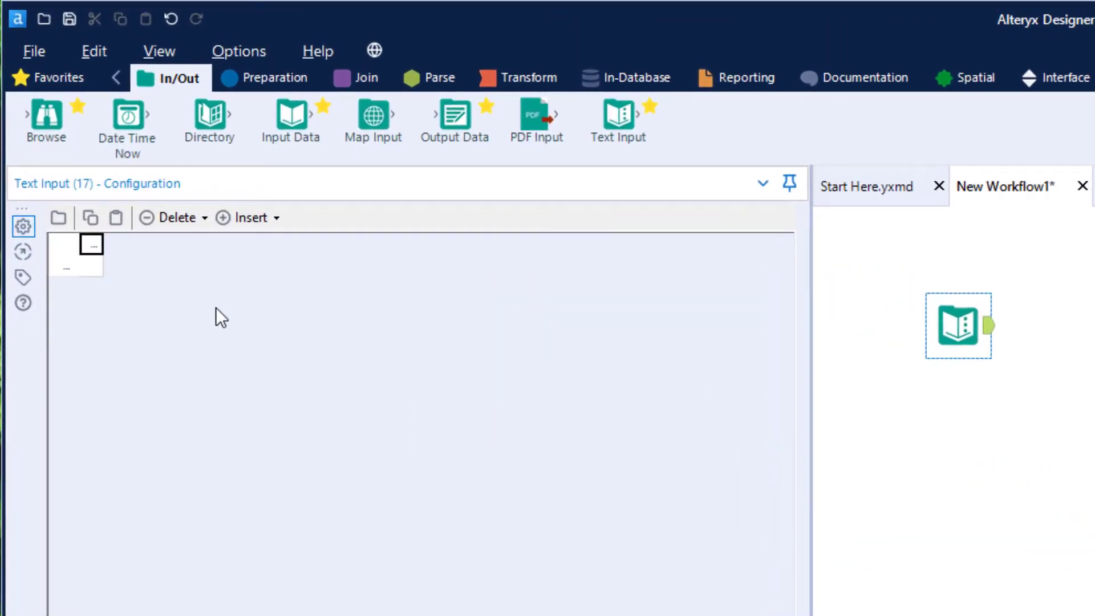
type("Region")
key("Tab")
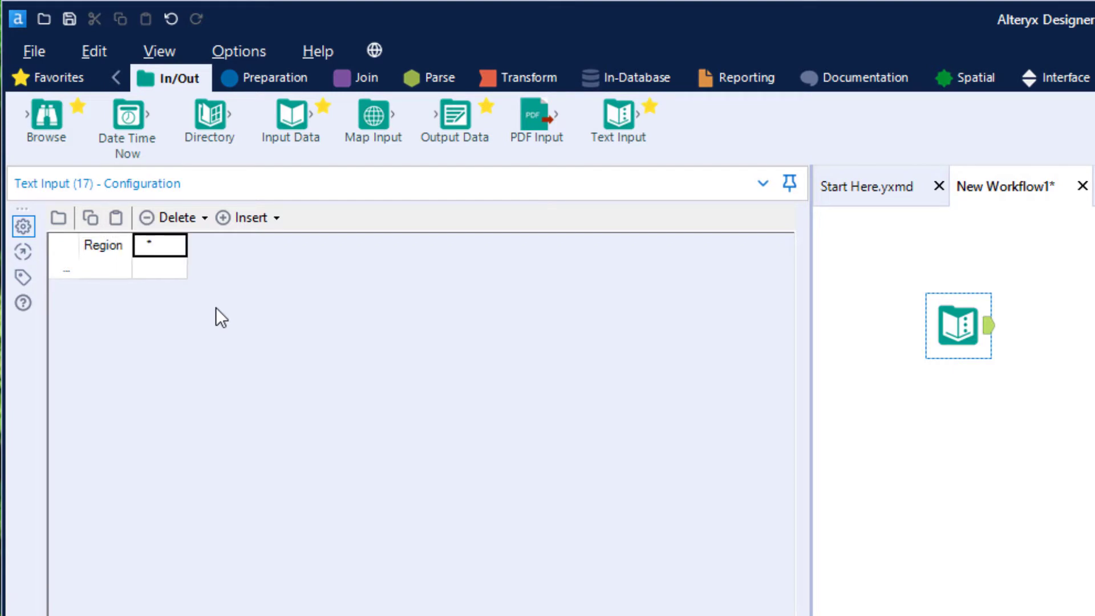
type("Sales")
key("Return")
Enter the regions North, South, East and West in the Region column.
type("North")
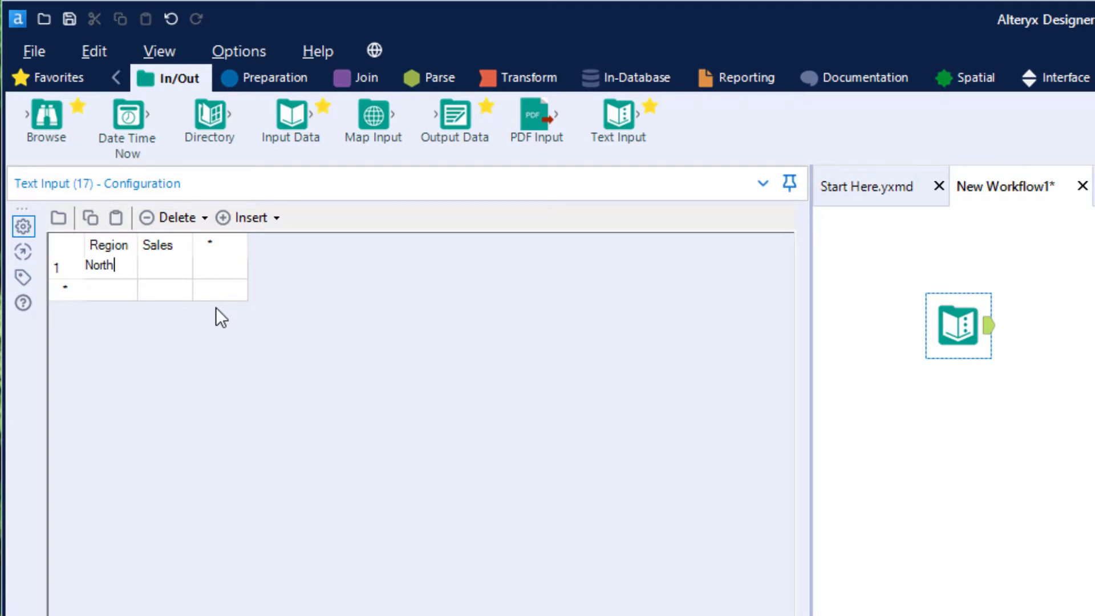
key("Return")
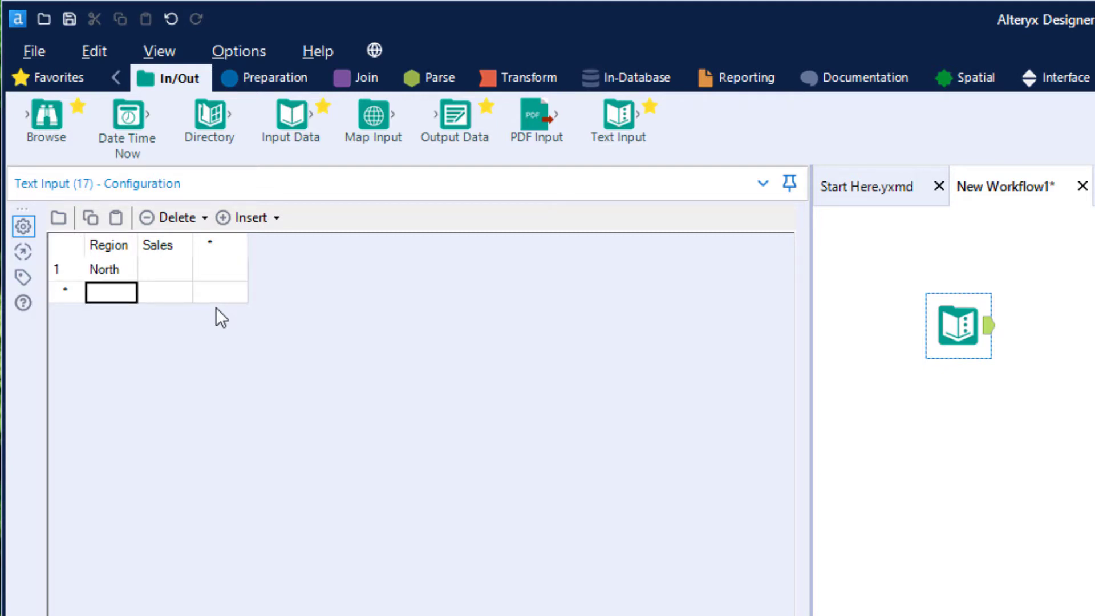
type("South")
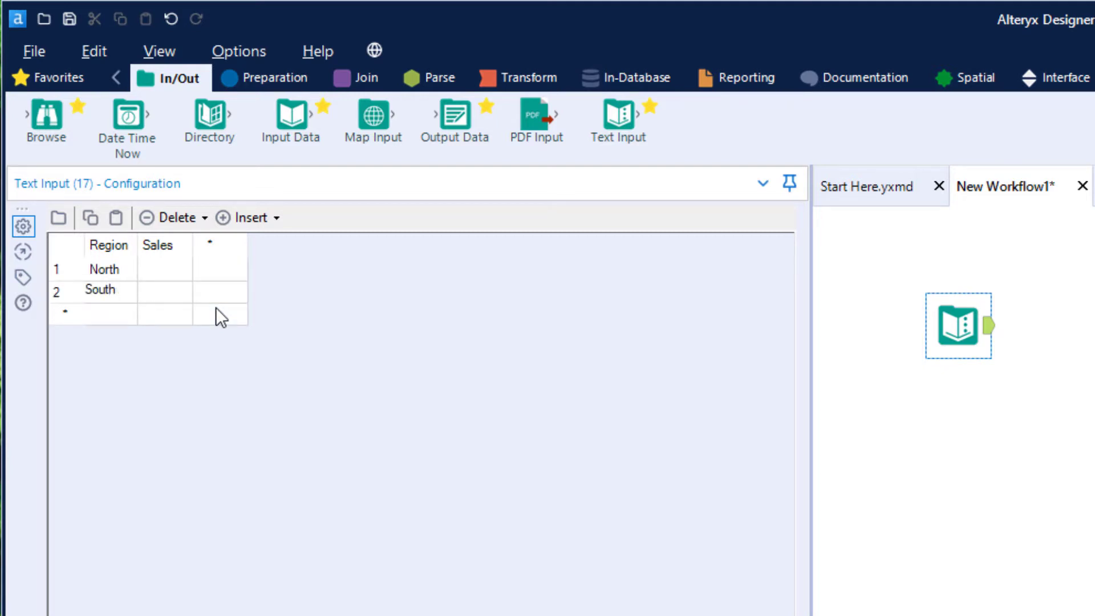
key("Return")
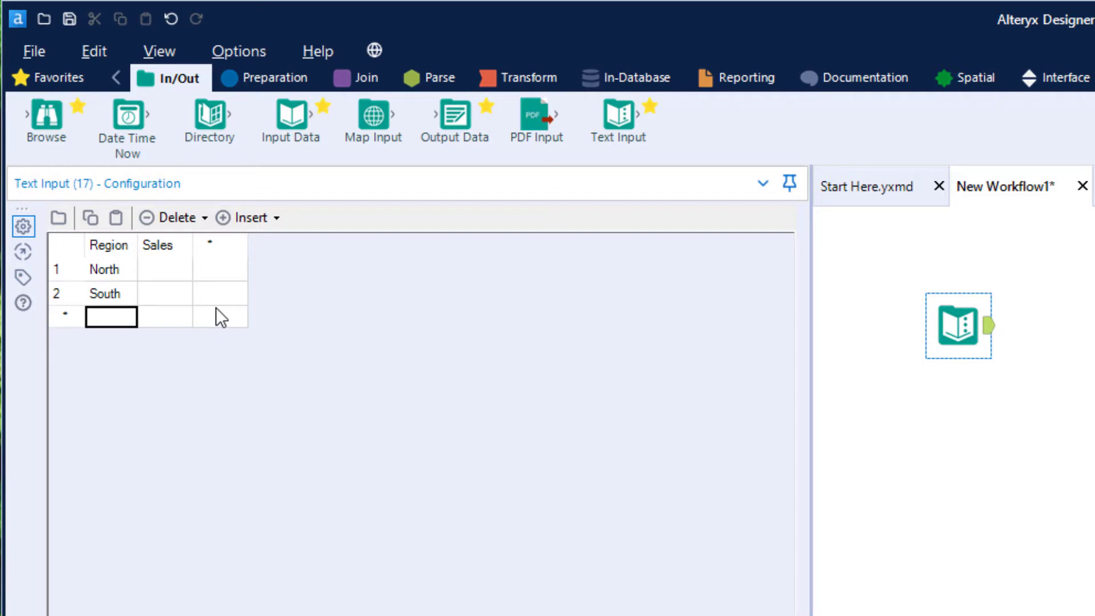
type("East")
key("Return")
type("EW")
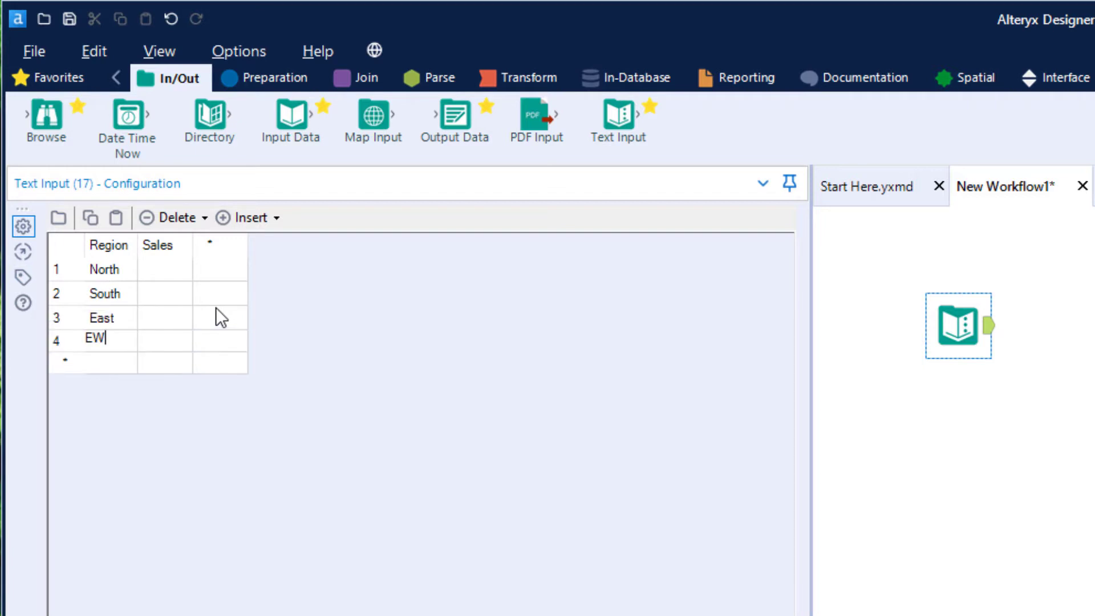
key("BackSpace")
key("BackSpace")
type("West")
key("Up")
Fill in the Sales values 100, 200, 300 and 400 for the four regions.
key("Up")
key("Up")
key("Right")
type("100")
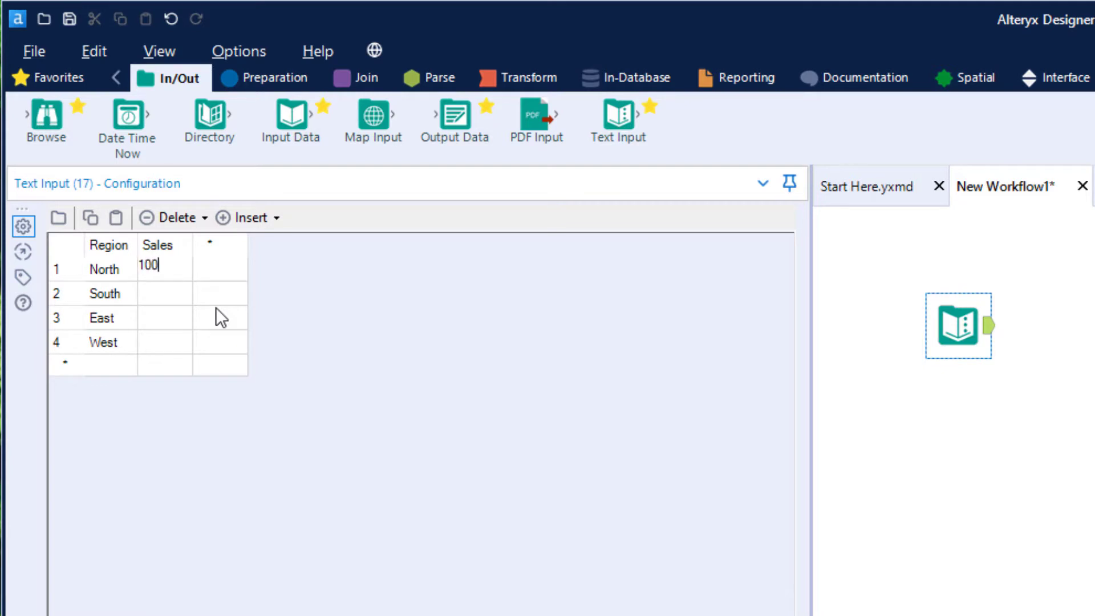
key("Return")
type("12")
key("BackSpace")
key("BackSpace")
type("200")
key("Return")
type("300")
key("Return")
type("400")
key("Up")
key("Up")
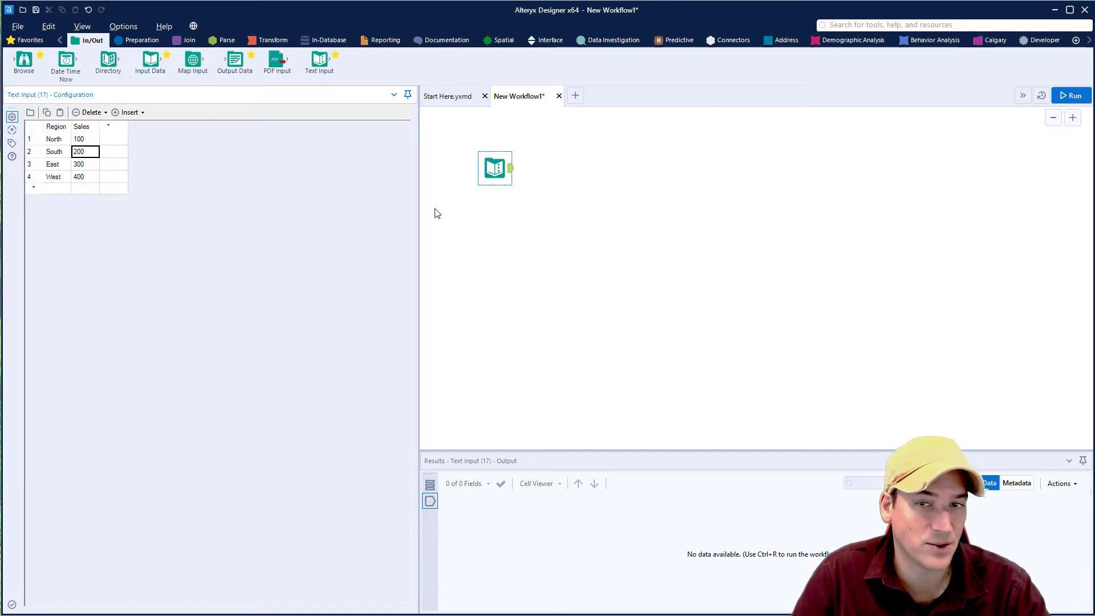
Add a Summarize tool from the Transform tools, connected after the Text Input.
left_click(474, 206)
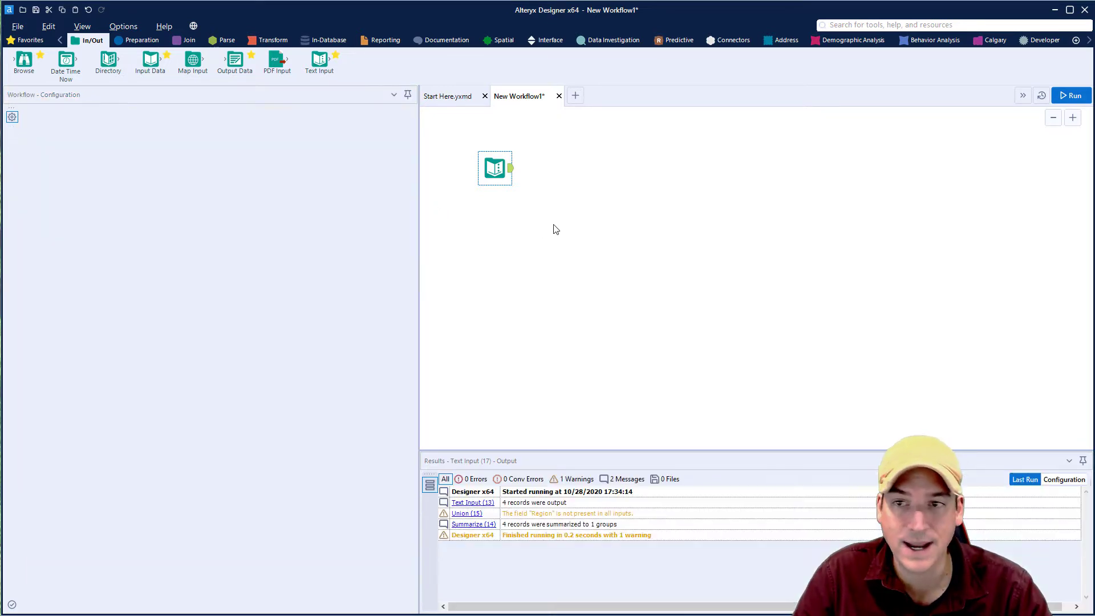
left_click(265, 43)
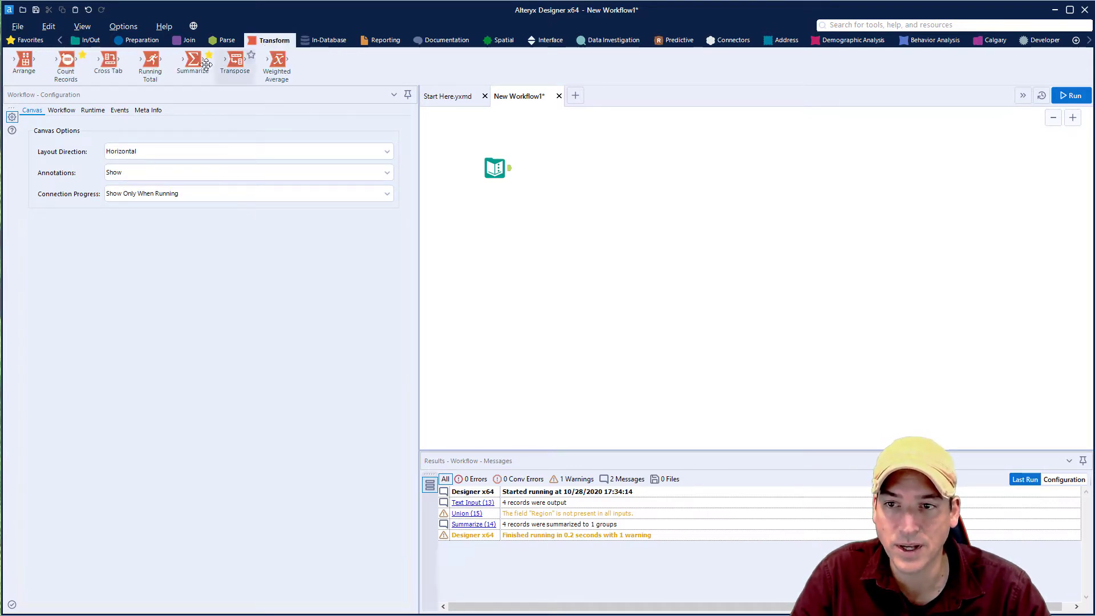
left_click_drag(197, 61, 550, 168)
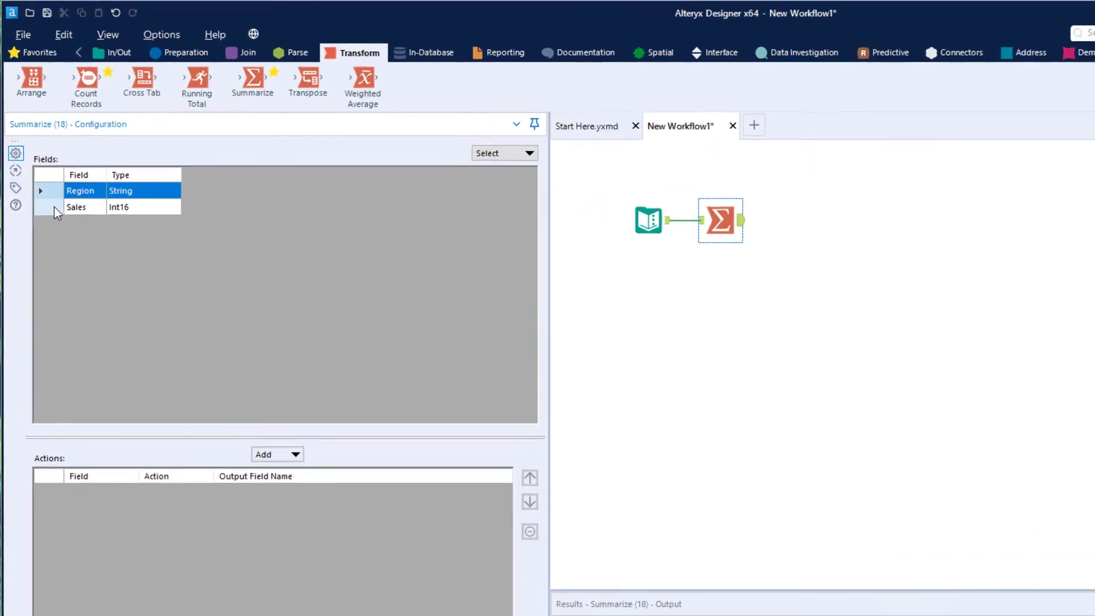
Set Summarize to Sum the Sales field and rename the output Sum_Sales to Sales.
left_click(77, 209)
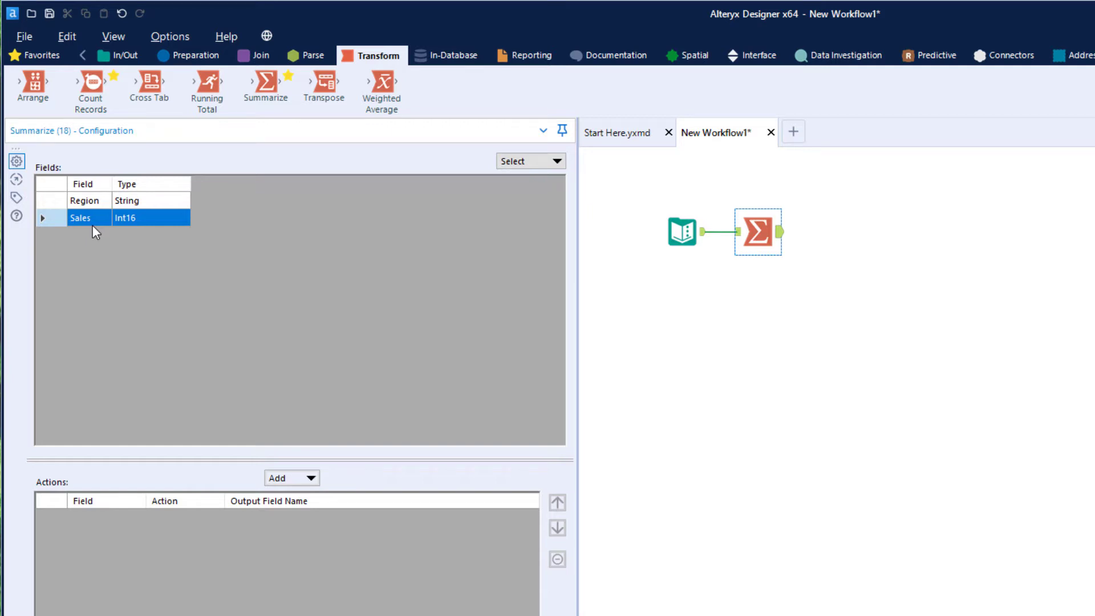
left_click(298, 479)
left_click(308, 513)
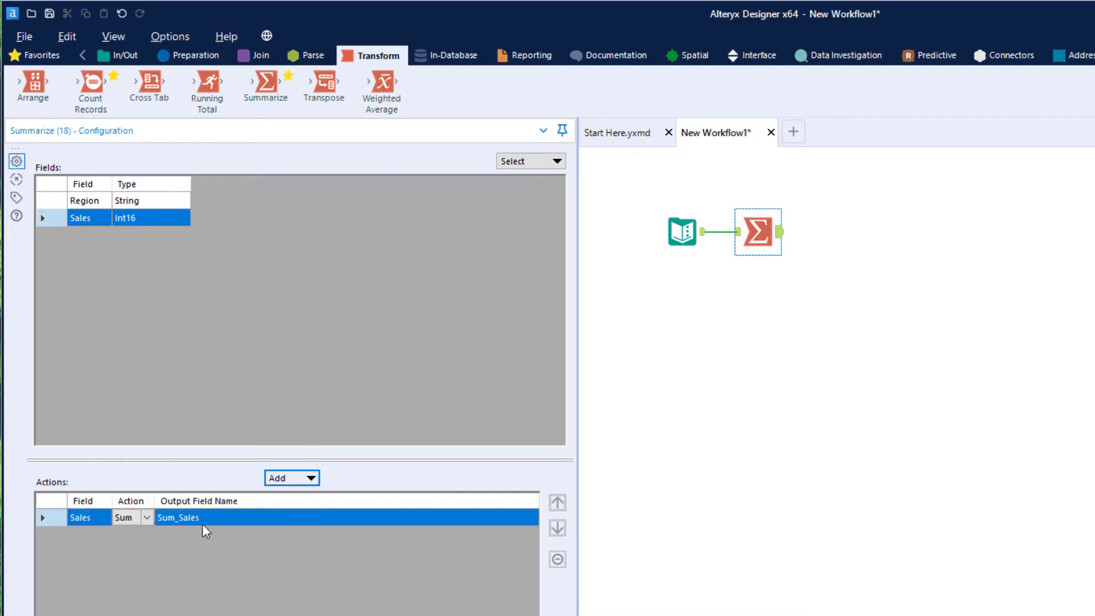
left_click(246, 519)
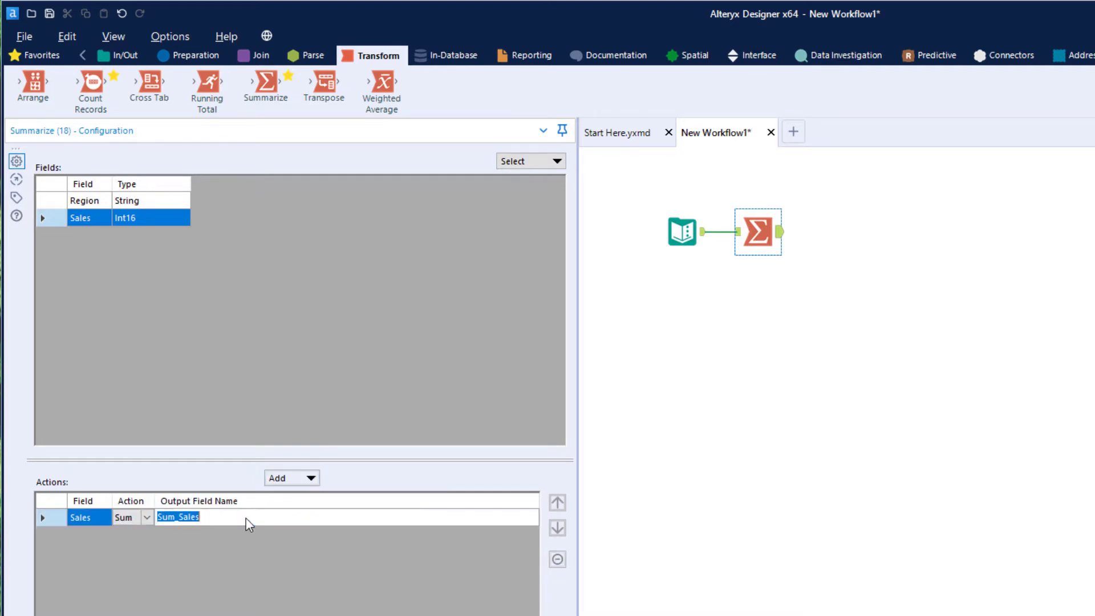
key("Right")
key("Left")
key("Left")
key("BackSpace")
key("BackSpace")
key("BackSpace")
key("BackSpace")
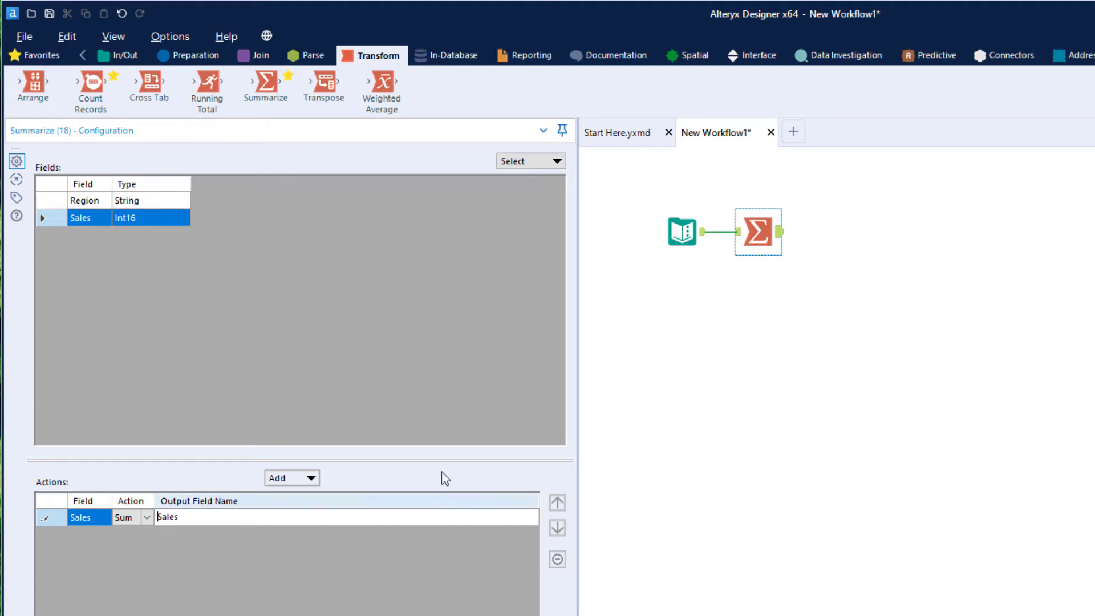
left_click(797, 333)
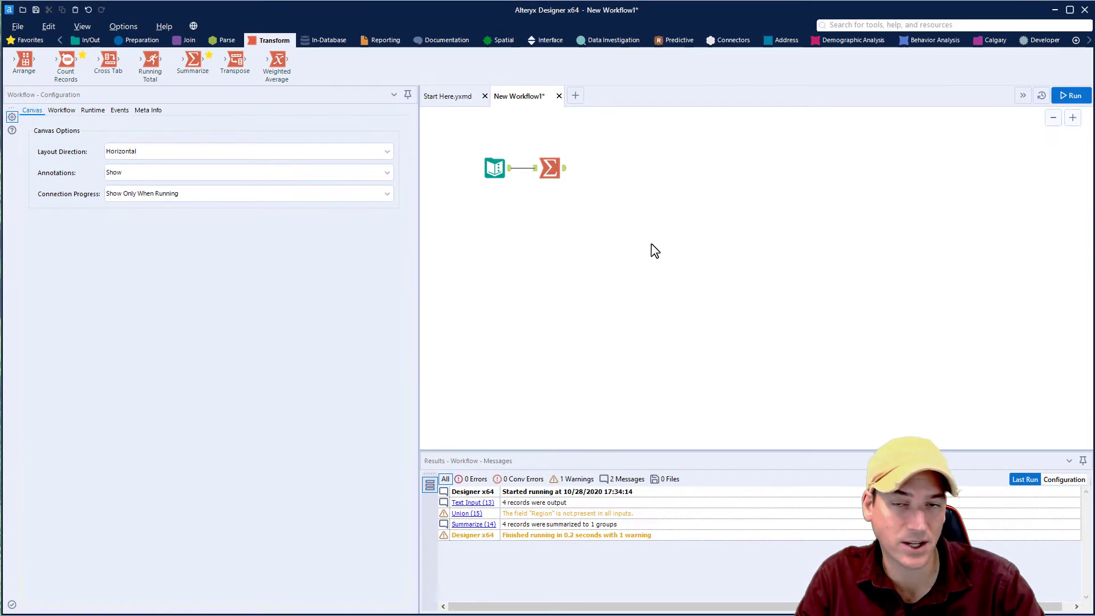
Run the workflow with Ctrl+R and check the Summarize output total of 1,000.
key("ctrl+r")
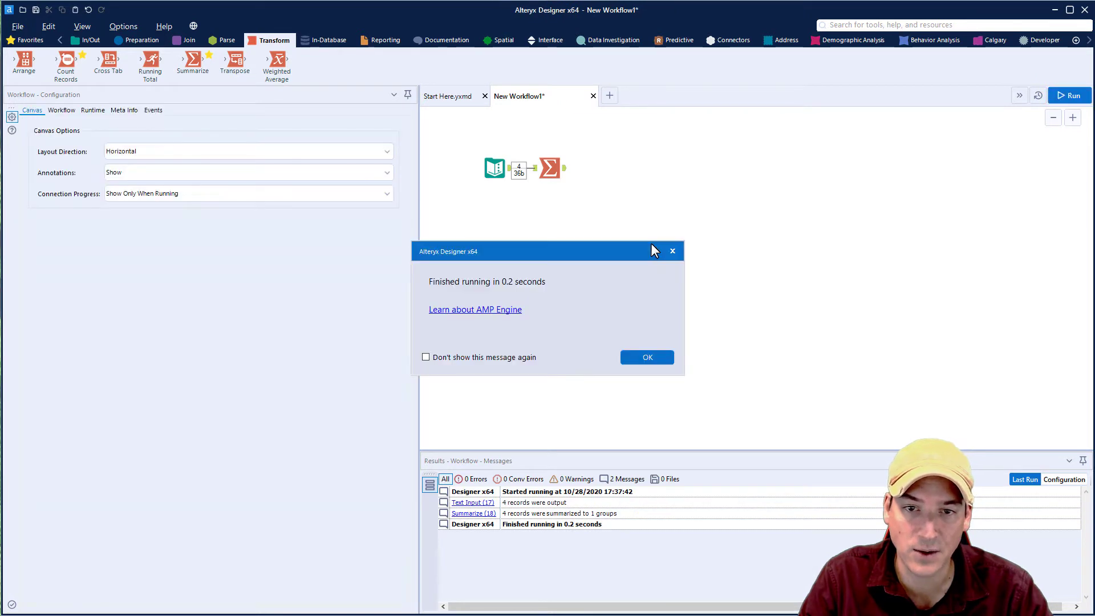
left_click(649, 356)
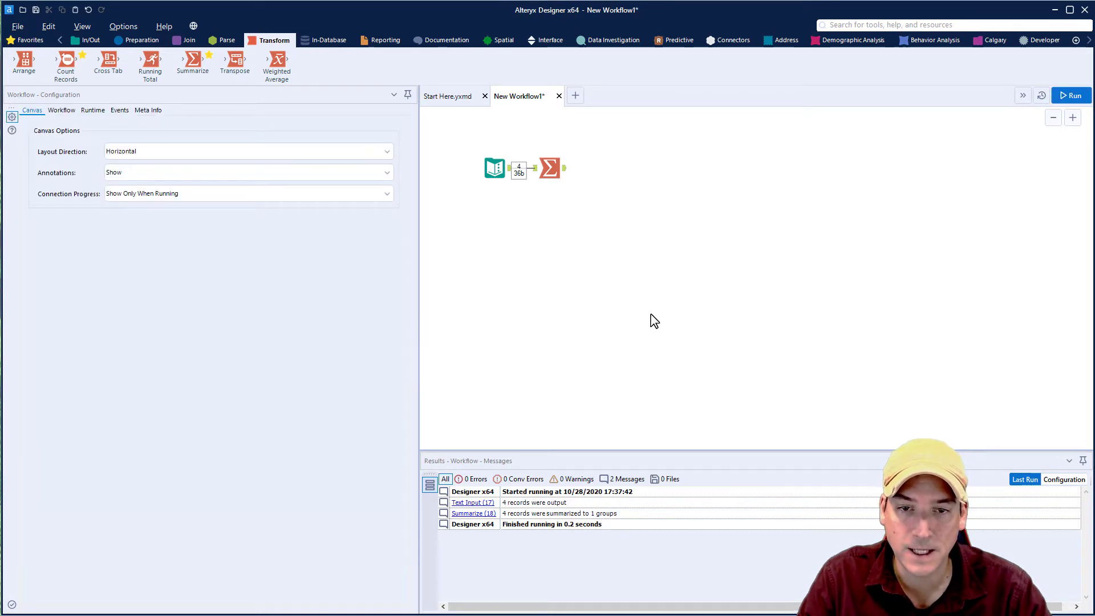
left_click(564, 172)
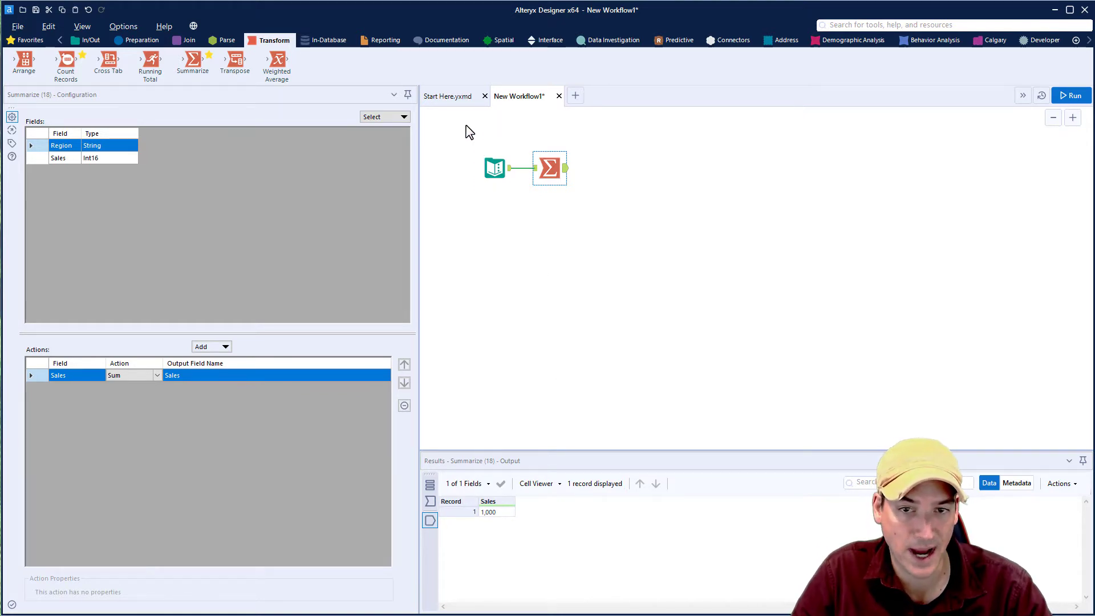
Move the Text Input and Summarize tools lower on the canvas.
left_click_drag(467, 125, 593, 210)
left_click_drag(554, 160, 527, 187)
left_click(620, 153)
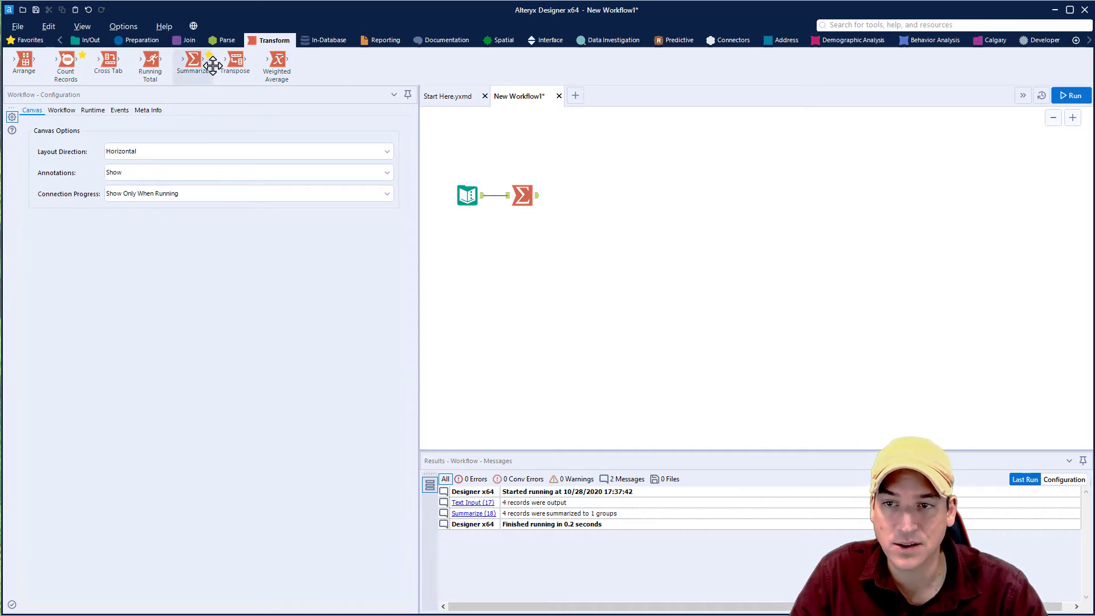
Add a Formula after Summarize creating a new Region column with the expression "Total".
left_click(138, 44)
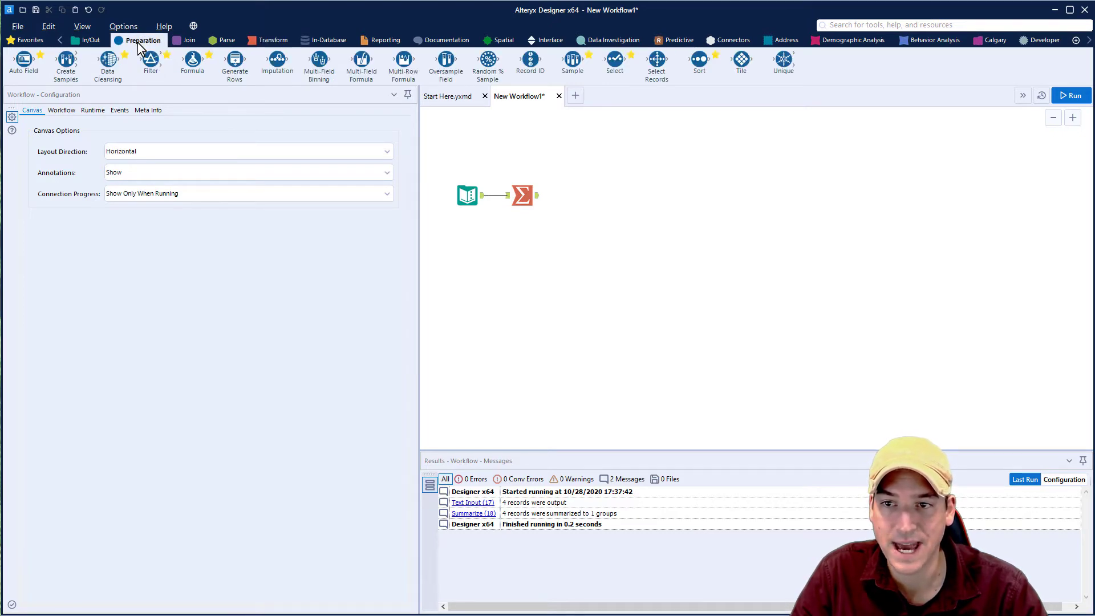
left_click_drag(193, 59, 575, 196)
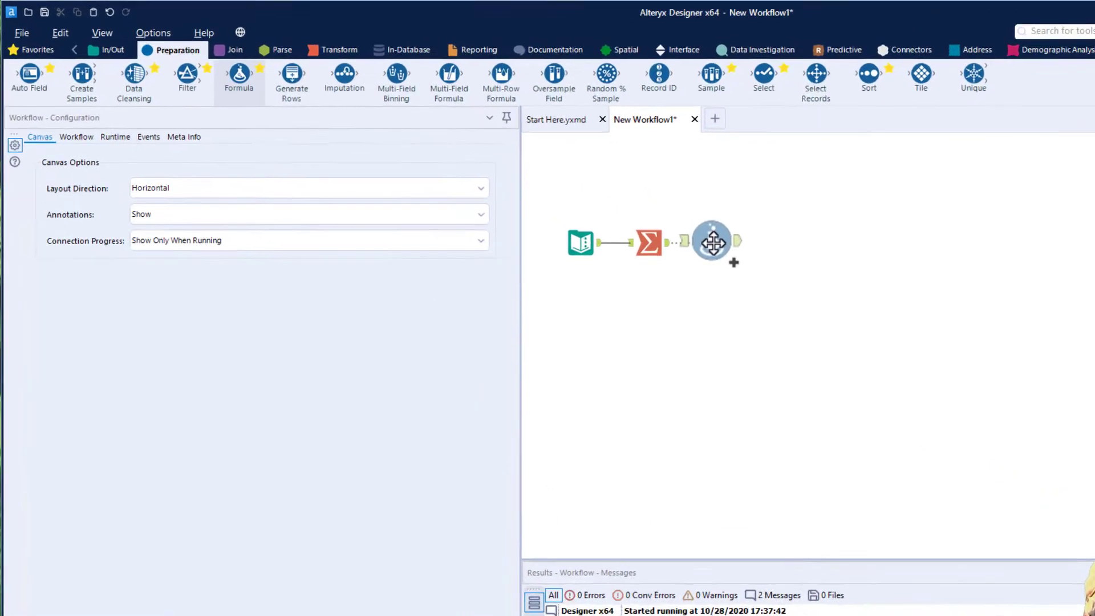
left_click_drag(946, 323, 946, 323)
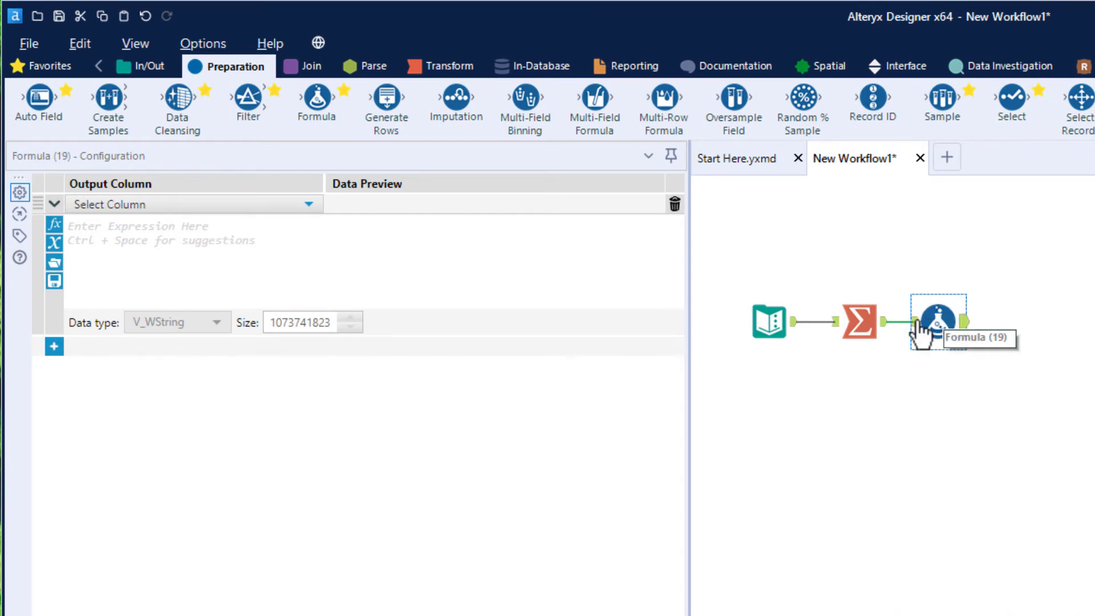
left_click(284, 208)
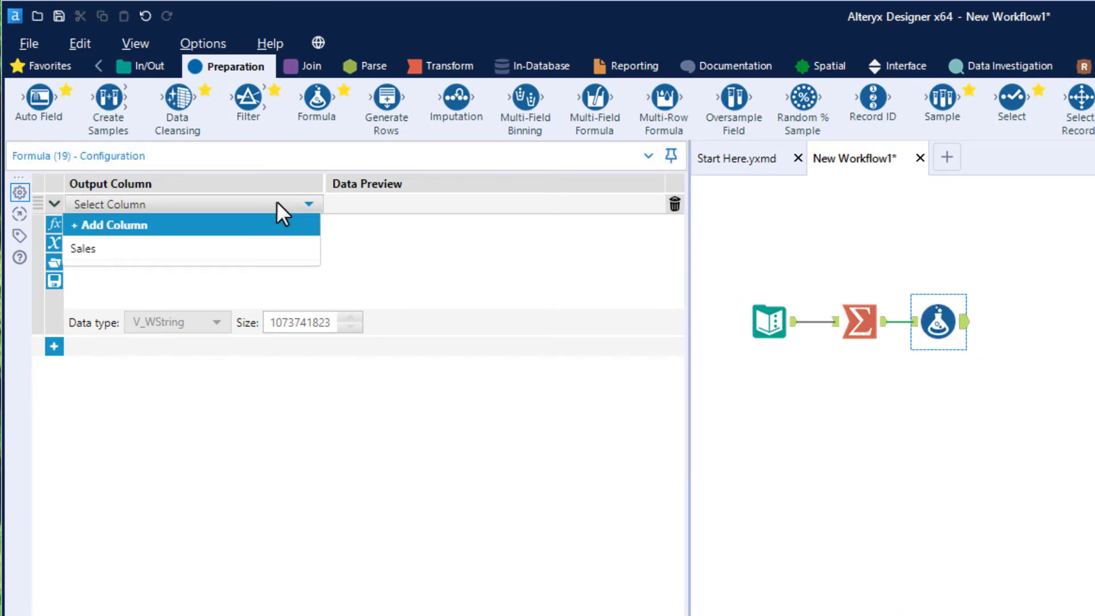
left_click(145, 223)
type("Region")
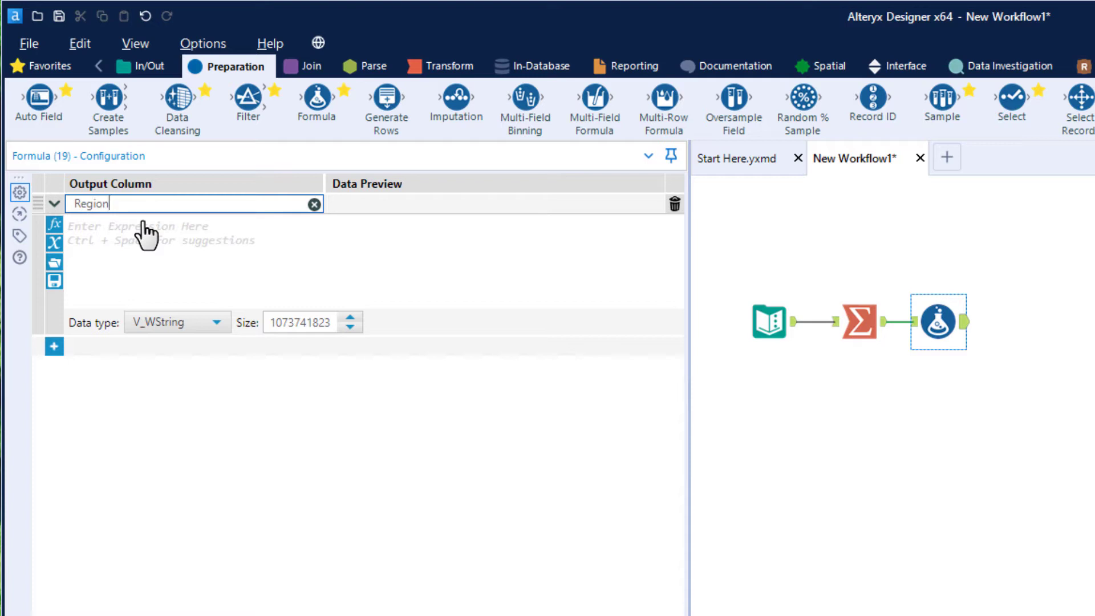
left_click(155, 225)
type("\"Total")
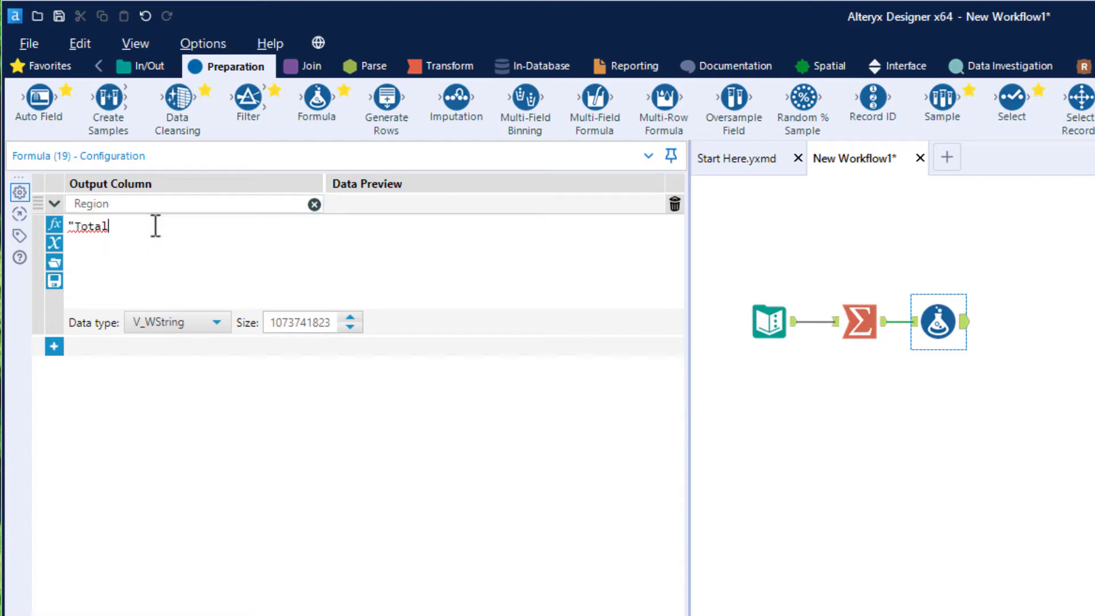
type("\"")
left_click(960, 391)
Rerun the workflow and check the Formula output: one record, Sales 1,000, Region Total.
key("ctrl+r")
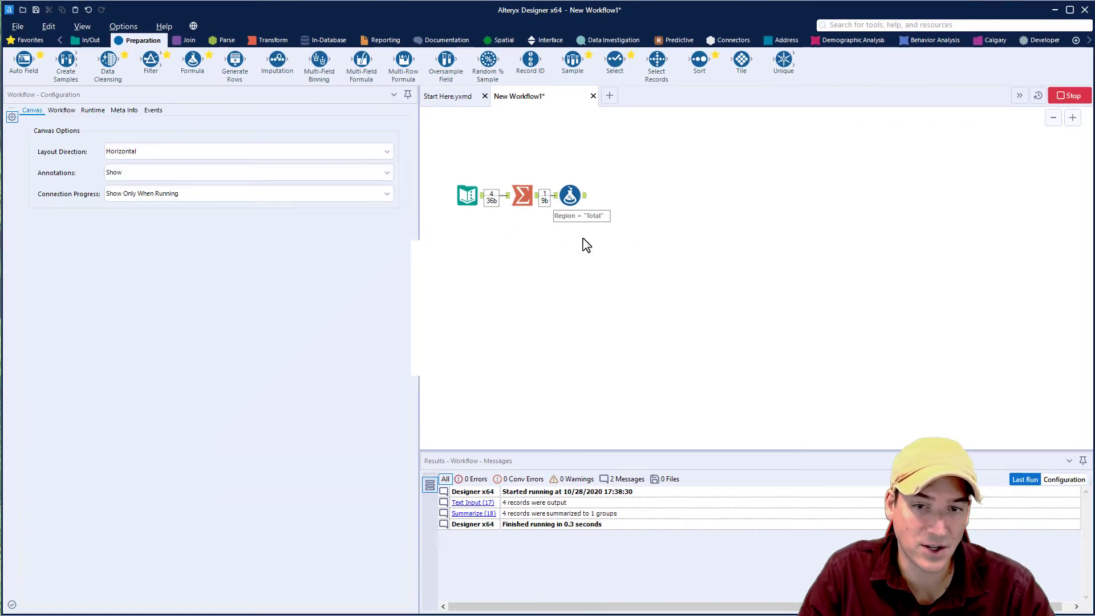
left_click(806, 444)
left_click(590, 213)
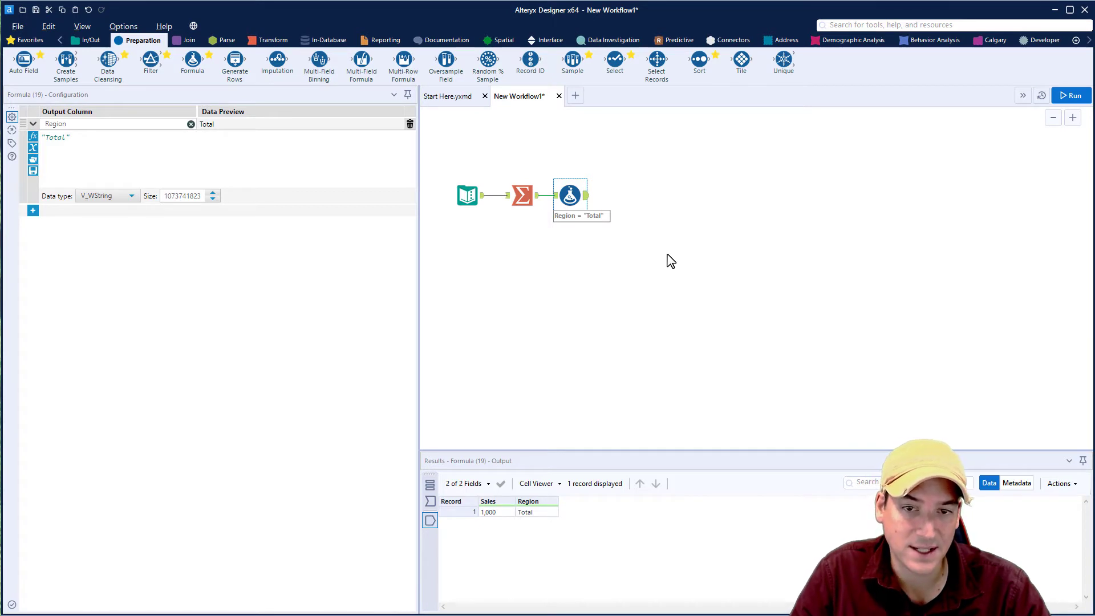
left_click(668, 204)
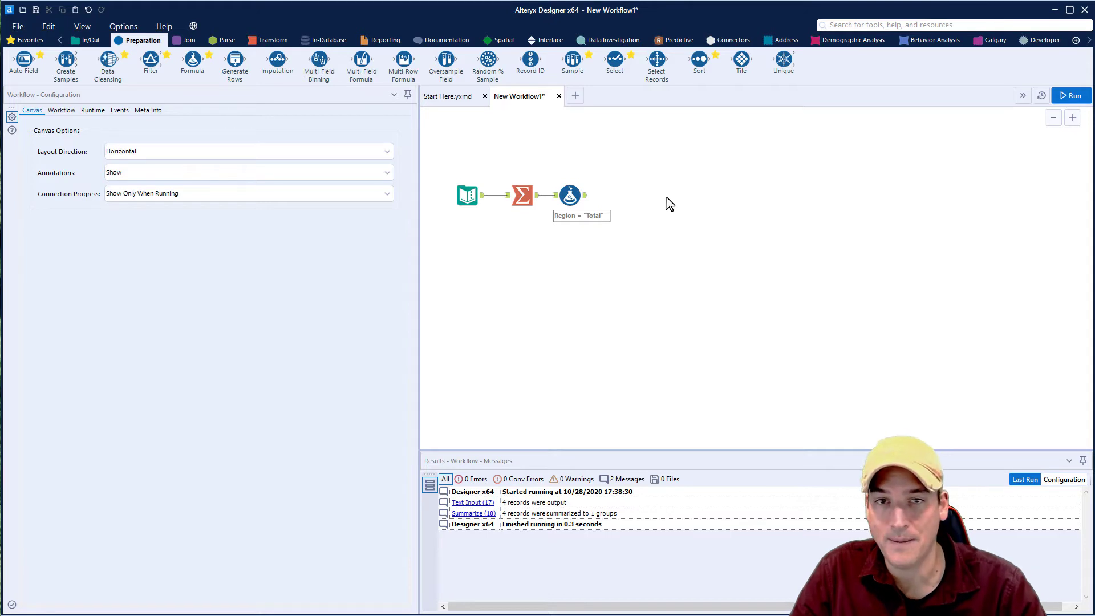
Add a Union after the Formula and connect the Text Input to it as input #2.
left_click(181, 39)
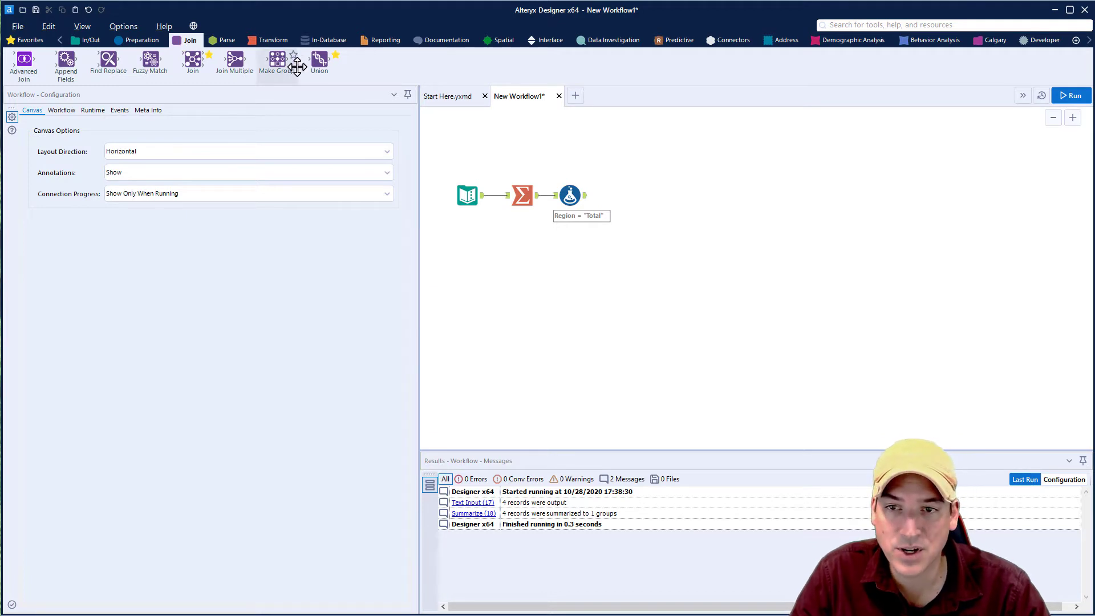
left_click_drag(319, 62, 632, 195)
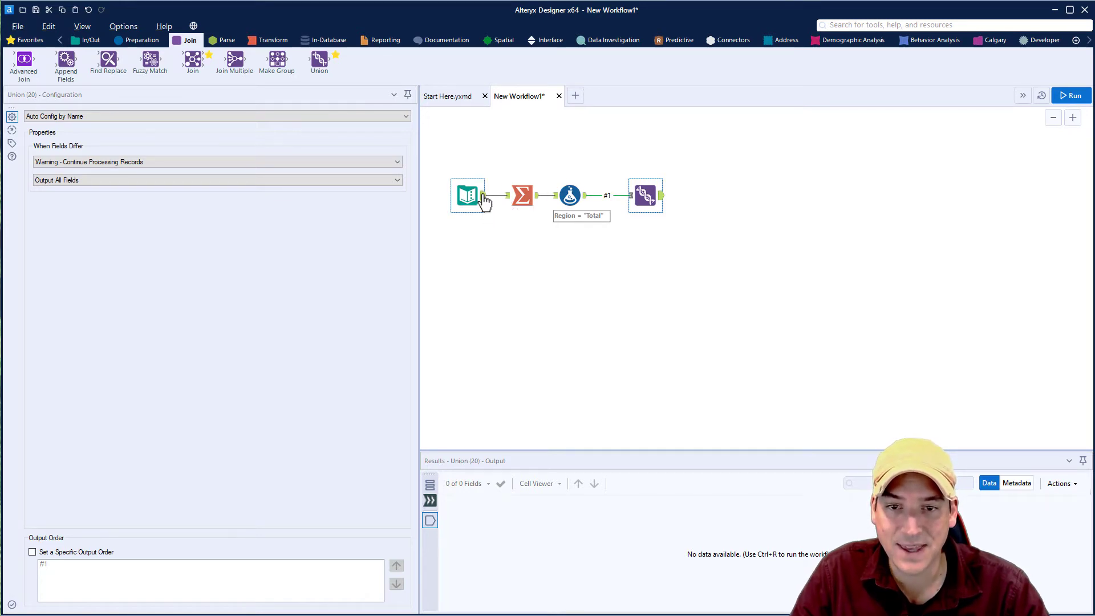
left_click_drag(483, 197, 629, 188)
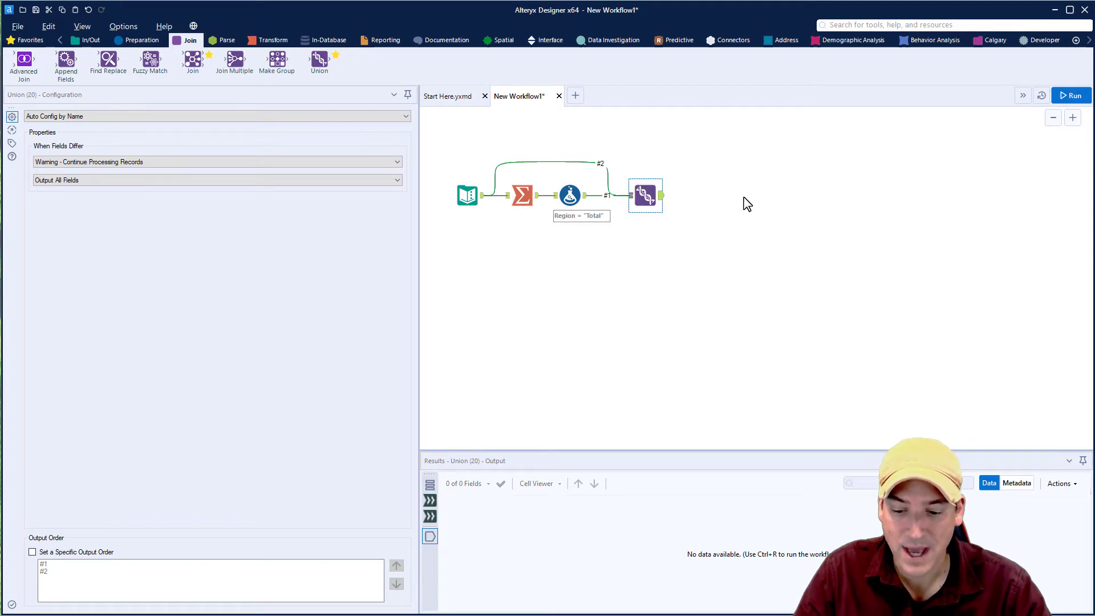
Run the workflow and view the Union output: North, South, East, West, then Total 1,000.
key("ctrl+r")
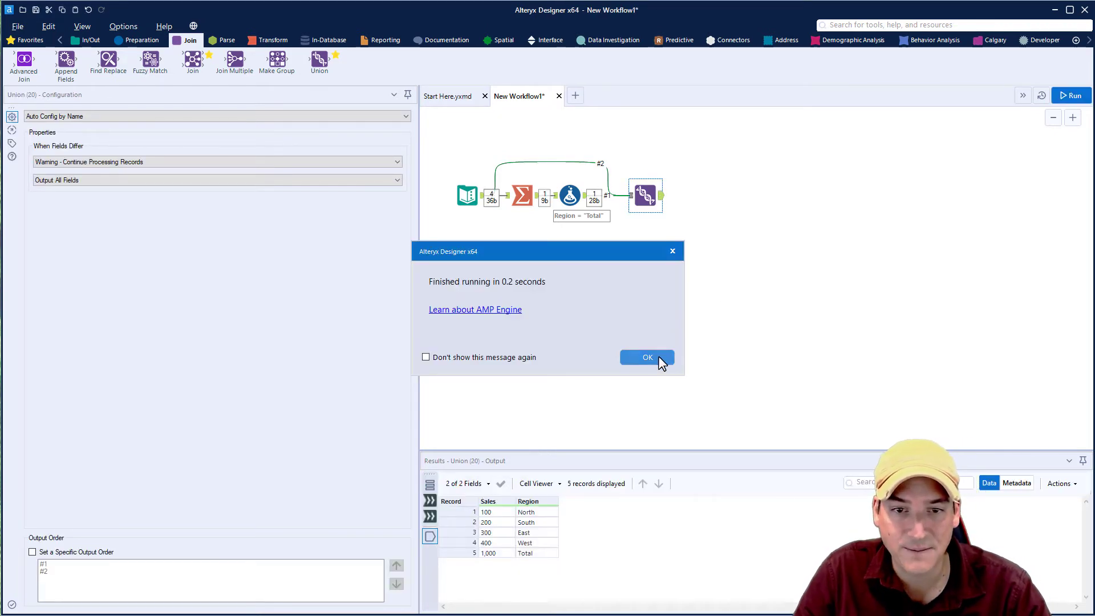
left_click(657, 359)
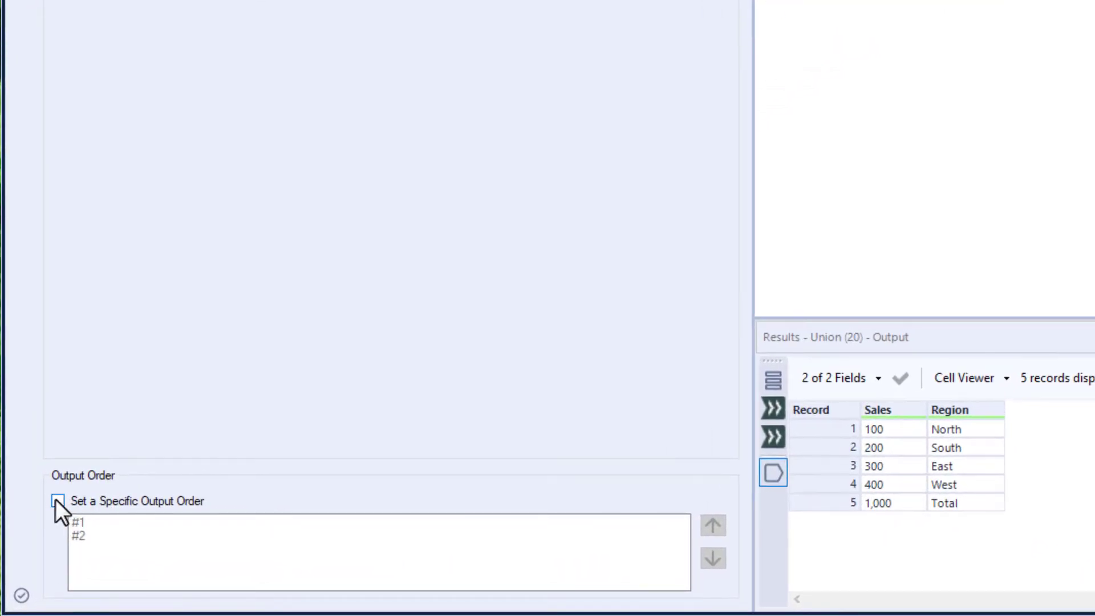
left_click(58, 501)
left_click(58, 501)
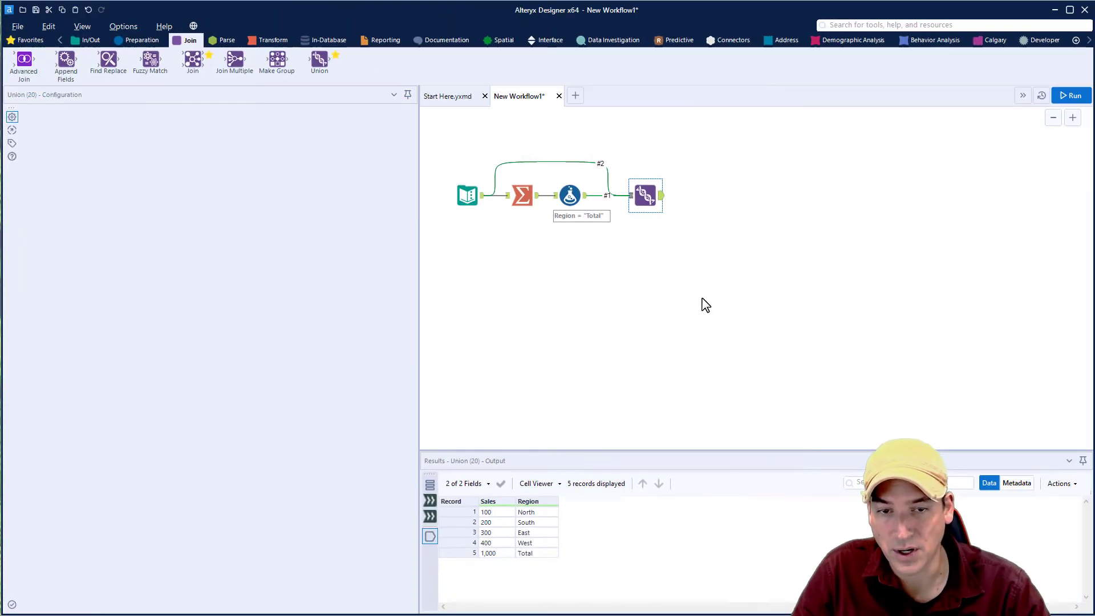
left_click(702, 303)
left_click(647, 200)
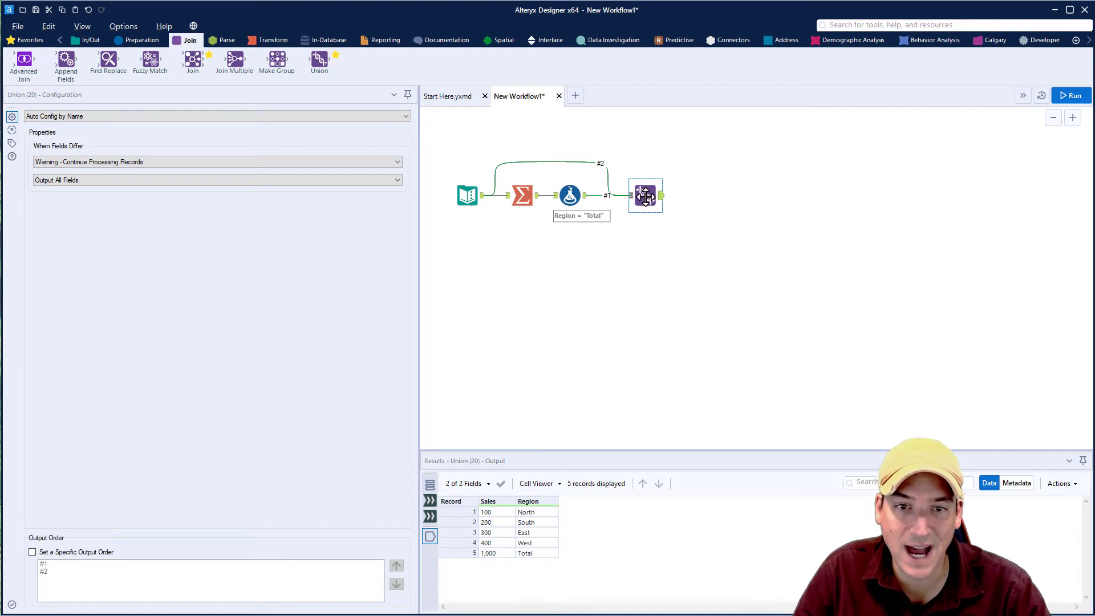
Add a Select tool after the Union and move Region above Sales.
left_click(143, 41)
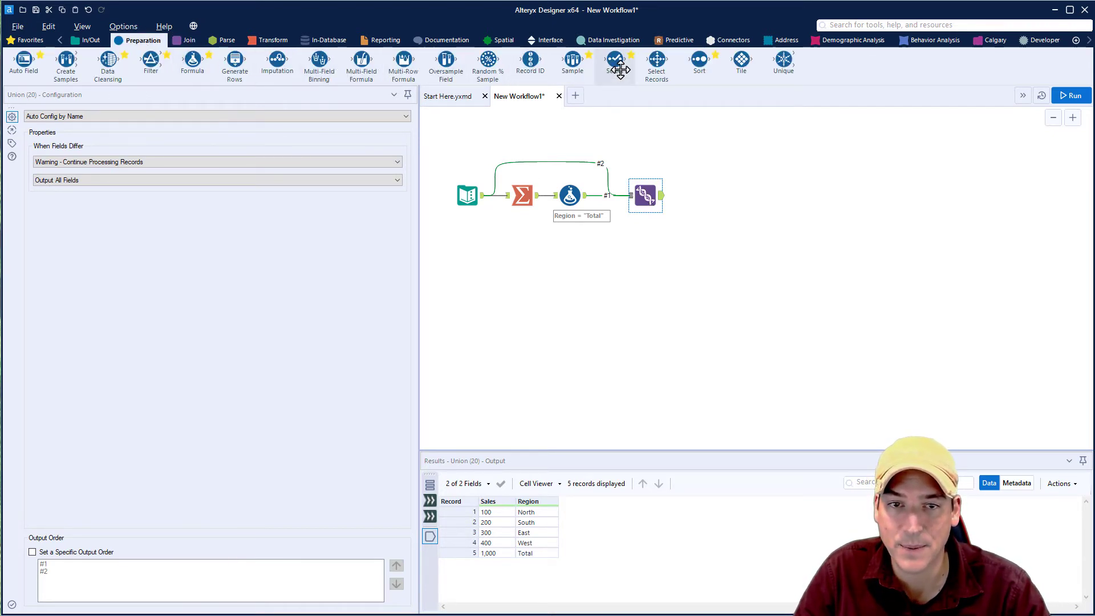
left_click_drag(616, 64, 701, 195)
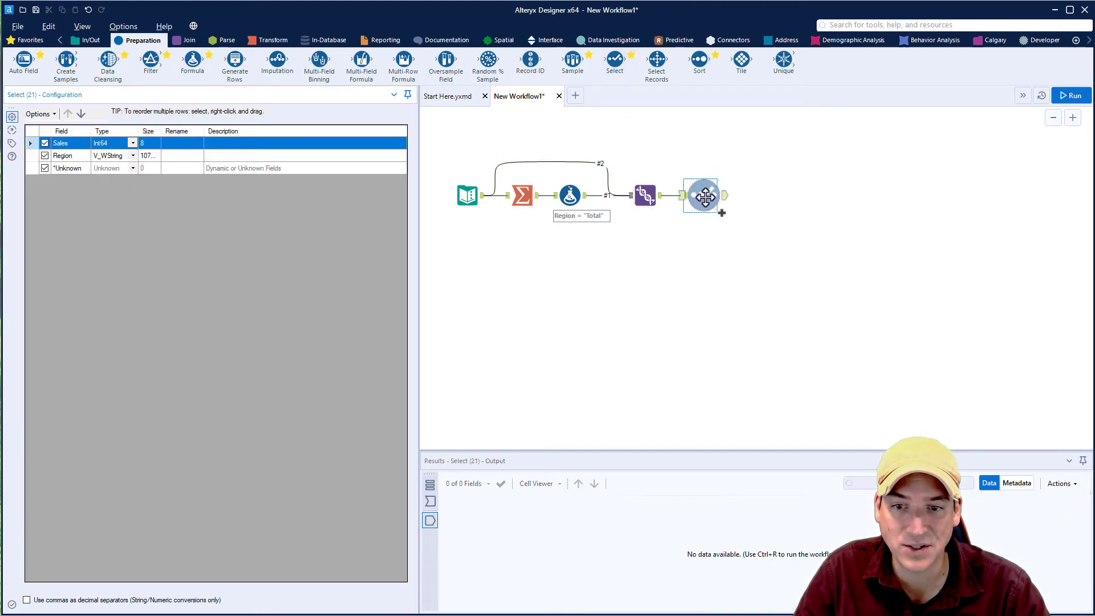
left_click(35, 155)
left_click(68, 114)
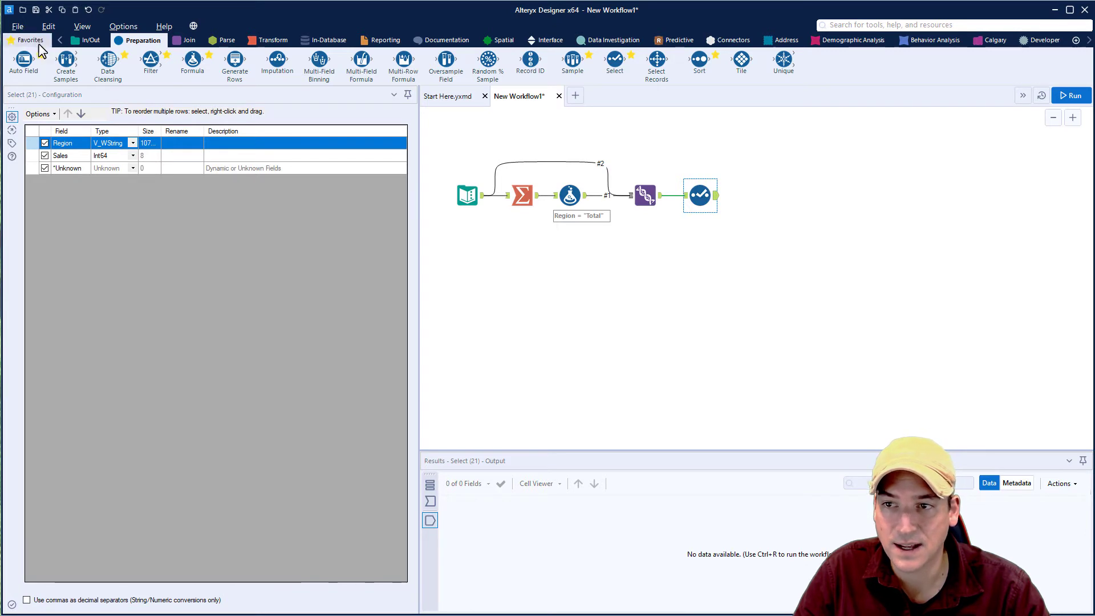
Add a Browse tool at the end of the workflow and run it.
left_click(86, 40)
left_click_drag(24, 59, 764, 196)
left_click(1072, 96)
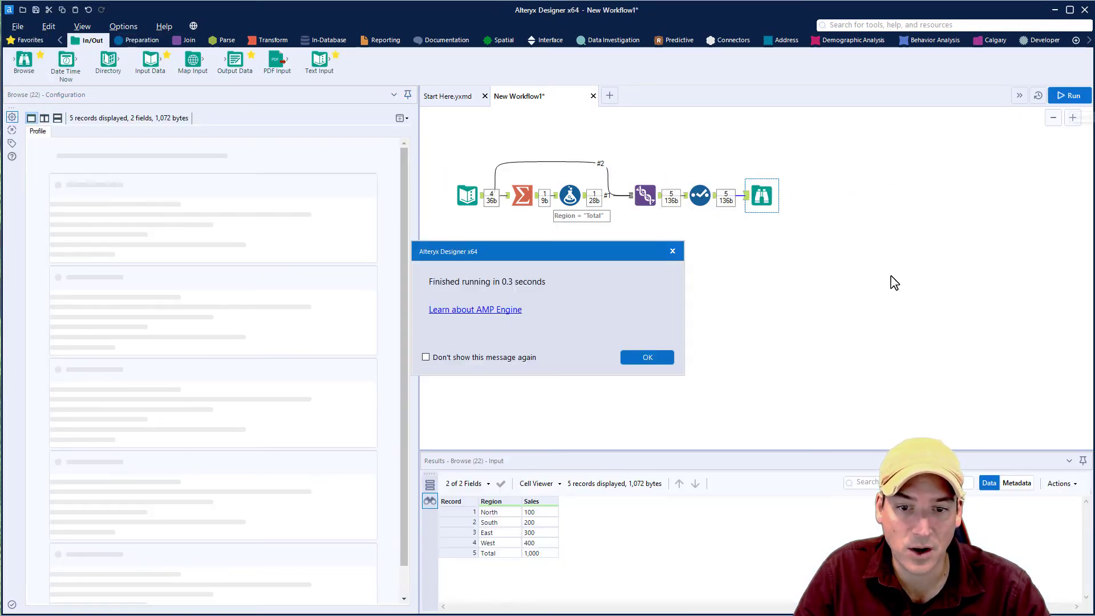
left_click(662, 358)
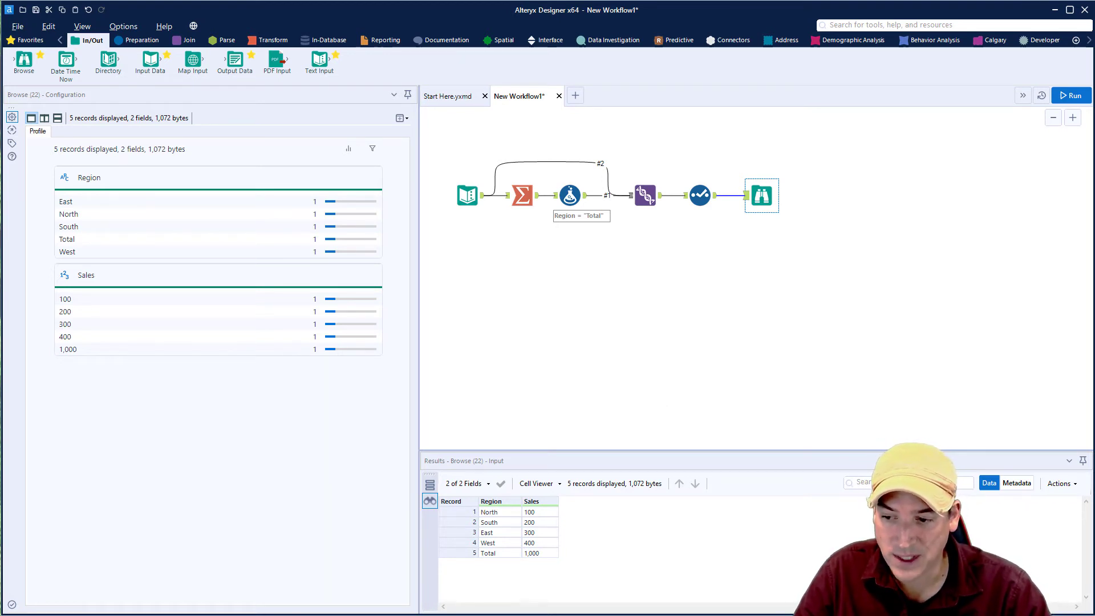
In Chrome, go from the blog Home to the Macros page and highlight the extraction note.
key("alt+Tab")
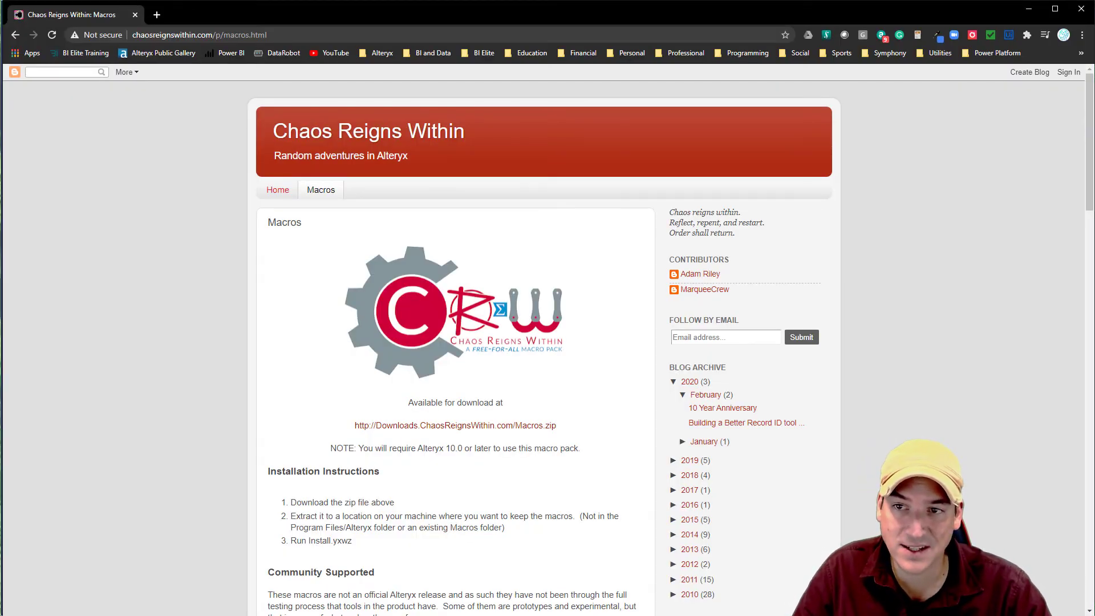
left_click(279, 34)
left_click(179, 213)
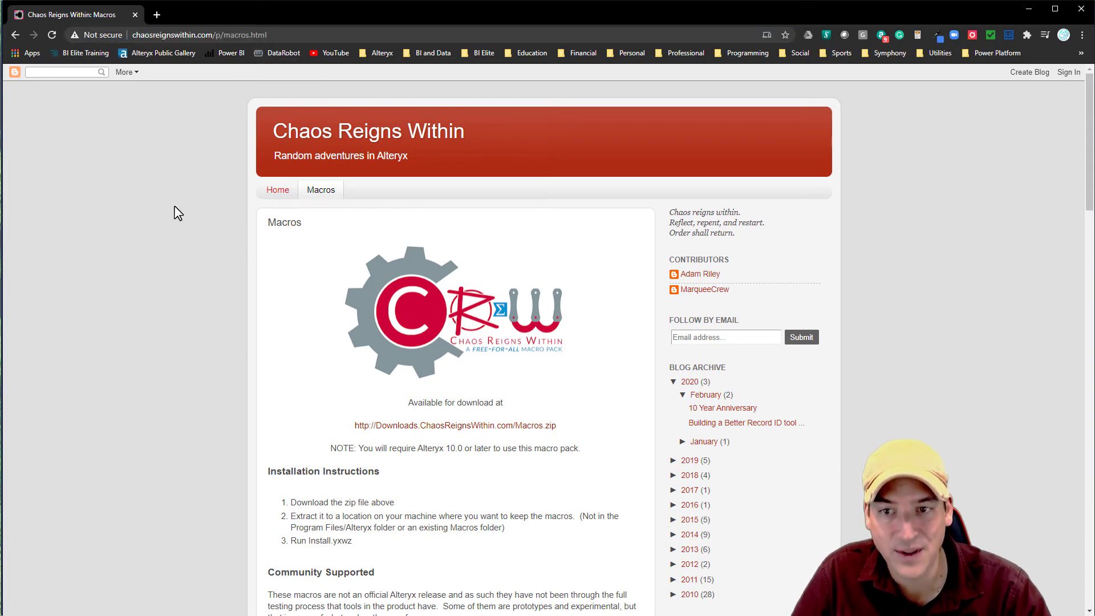
left_click(271, 201)
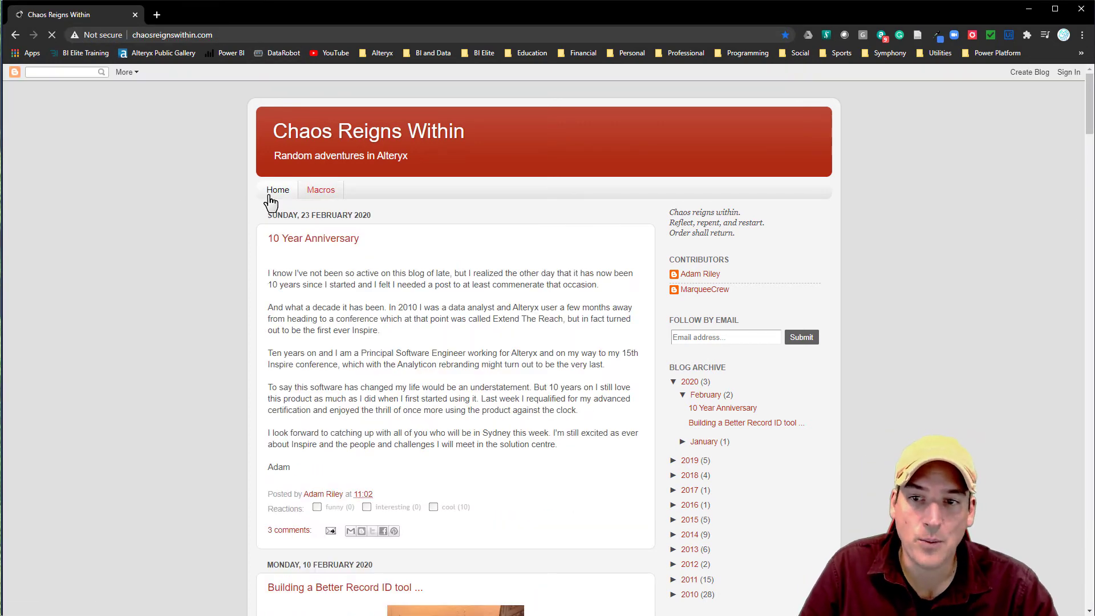
left_click(315, 196)
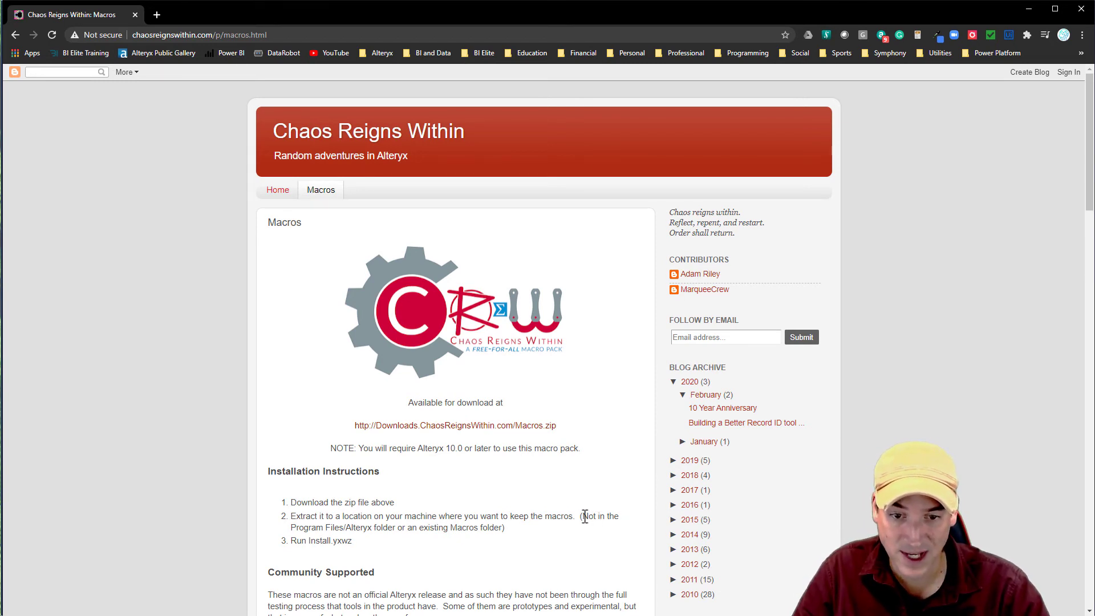
left_click_drag(583, 517, 502, 531)
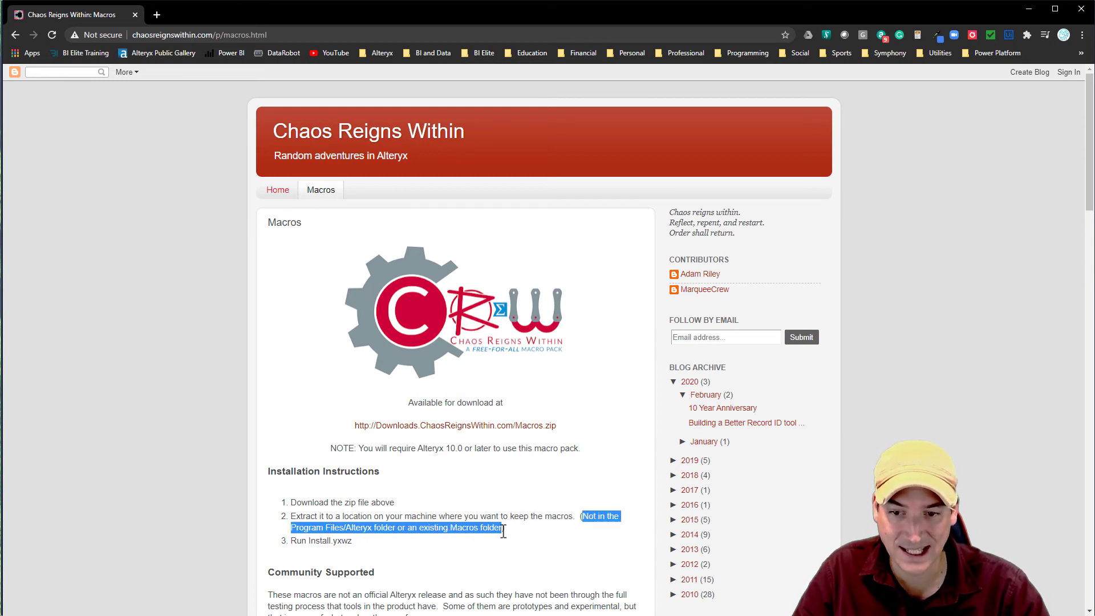
left_click(470, 541)
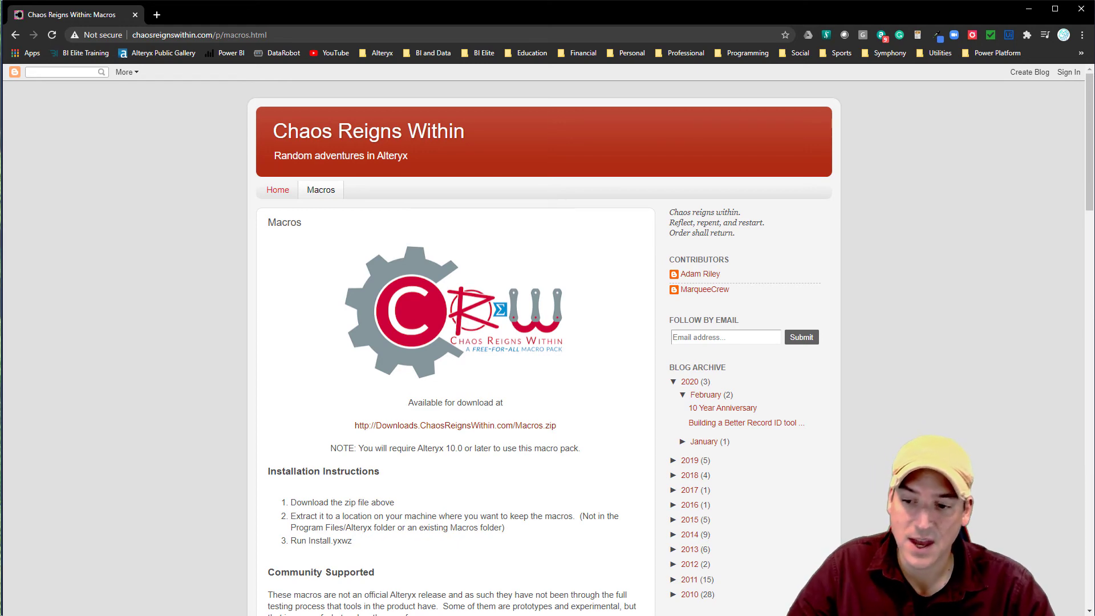
Back in Alteryx, scroll the tool categories and show the CReW Macros tools.
key("alt+Tab")
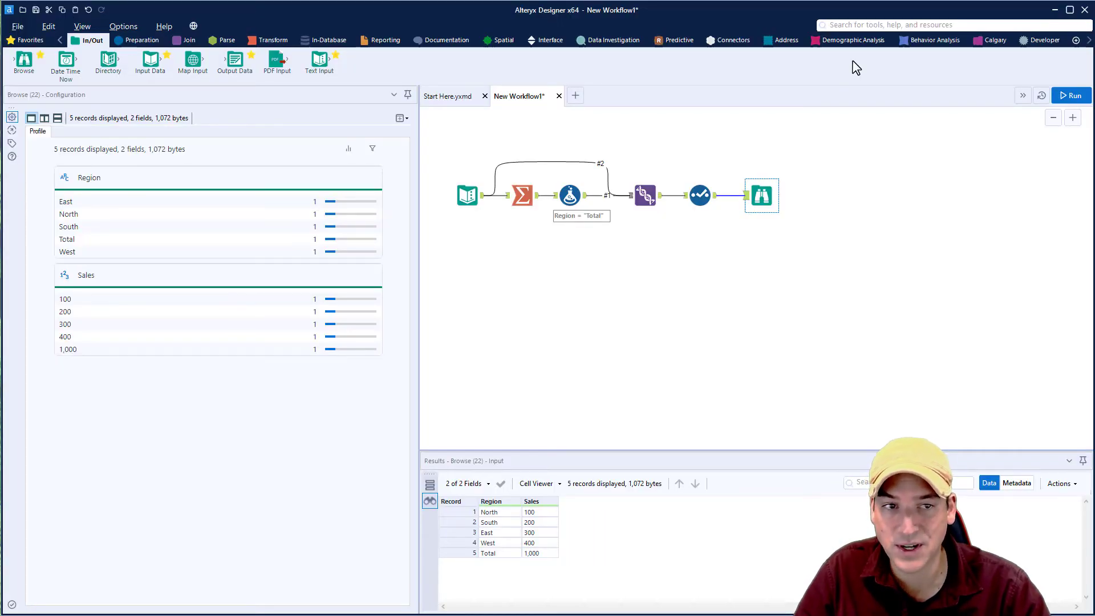
left_click(1087, 41)
left_click(1087, 41)
left_click(1088, 41)
left_click(1087, 41)
left_click(1087, 41)
left_click(1087, 41)
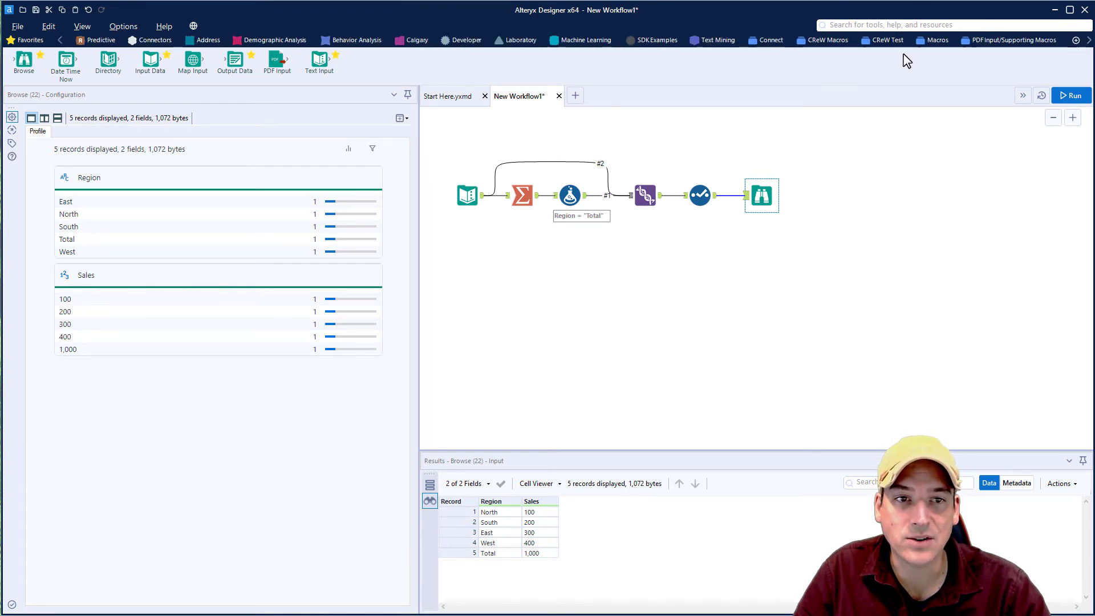
left_click(815, 49)
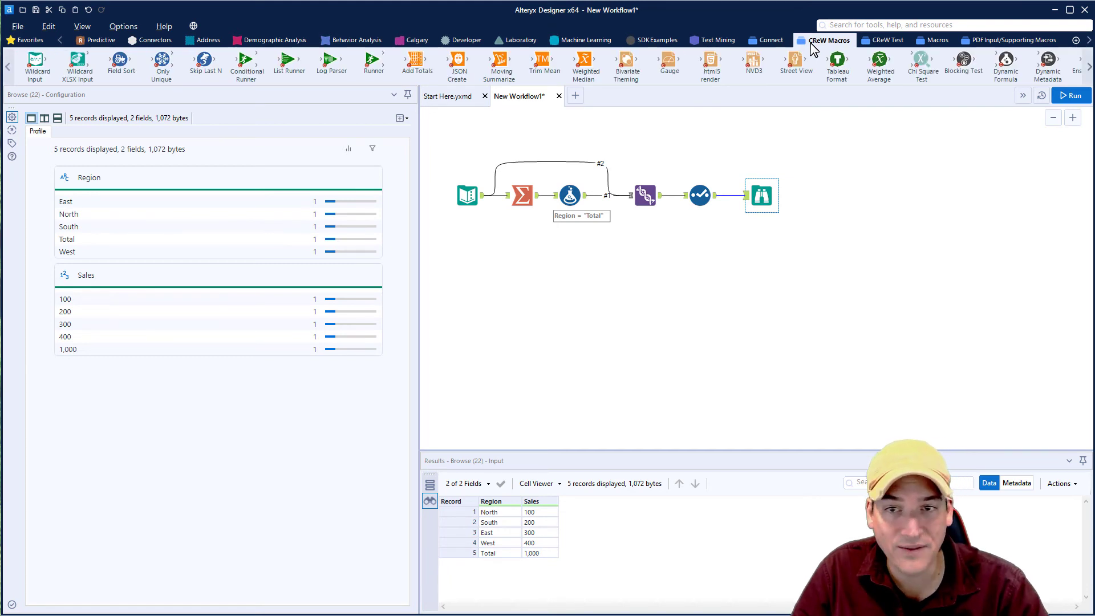
Delete the five tools after the Text Input, leaving only the regional sales table.
left_click_drag(417, 61, 422, 65)
left_click_drag(507, 134, 836, 264)
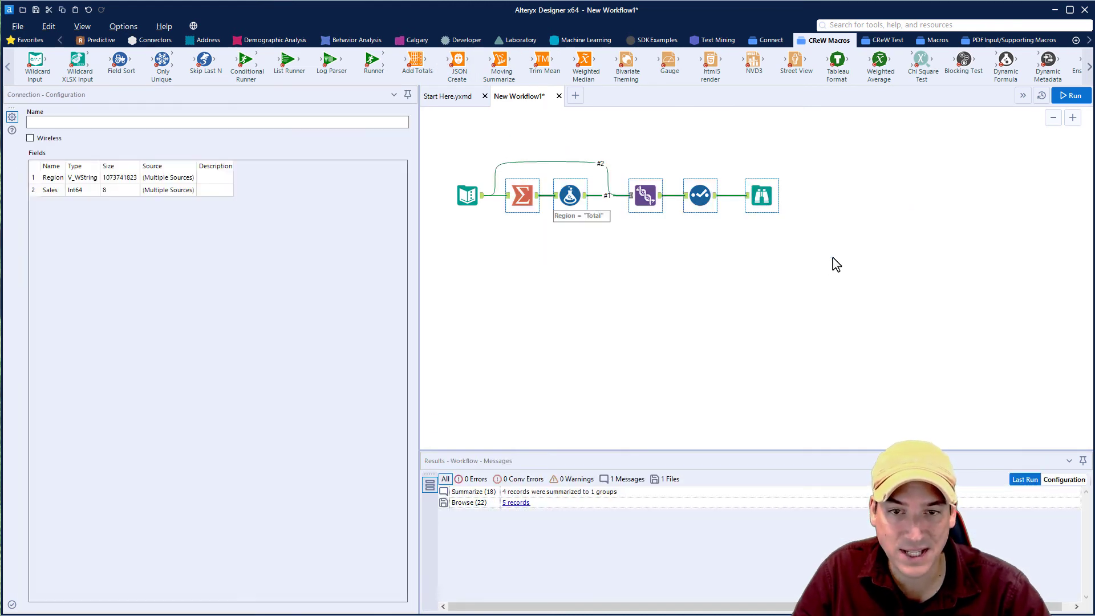
key("Delete")
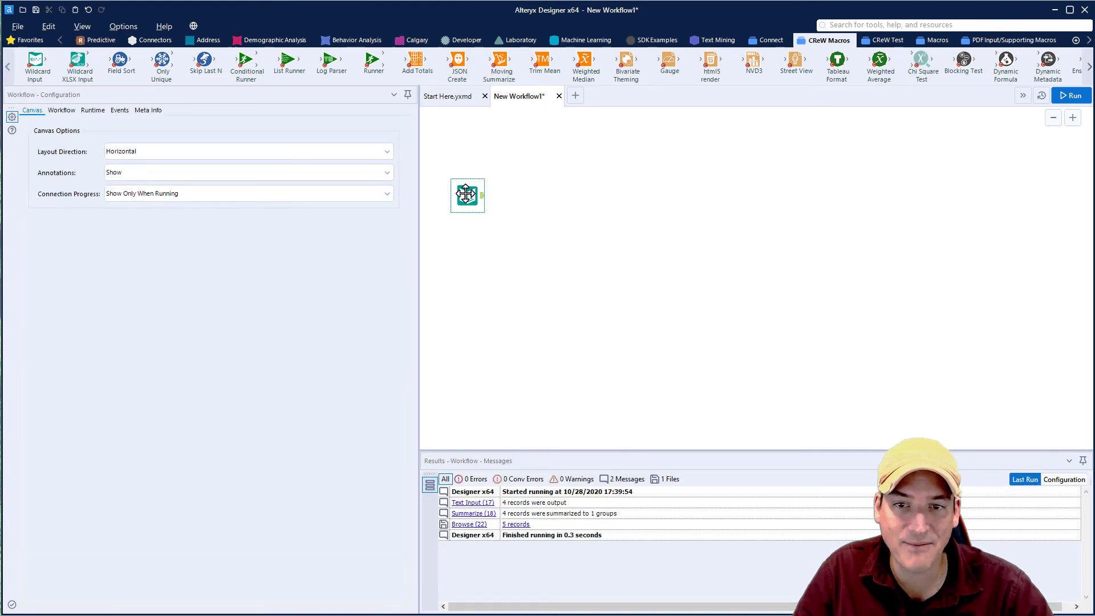
left_click(466, 194)
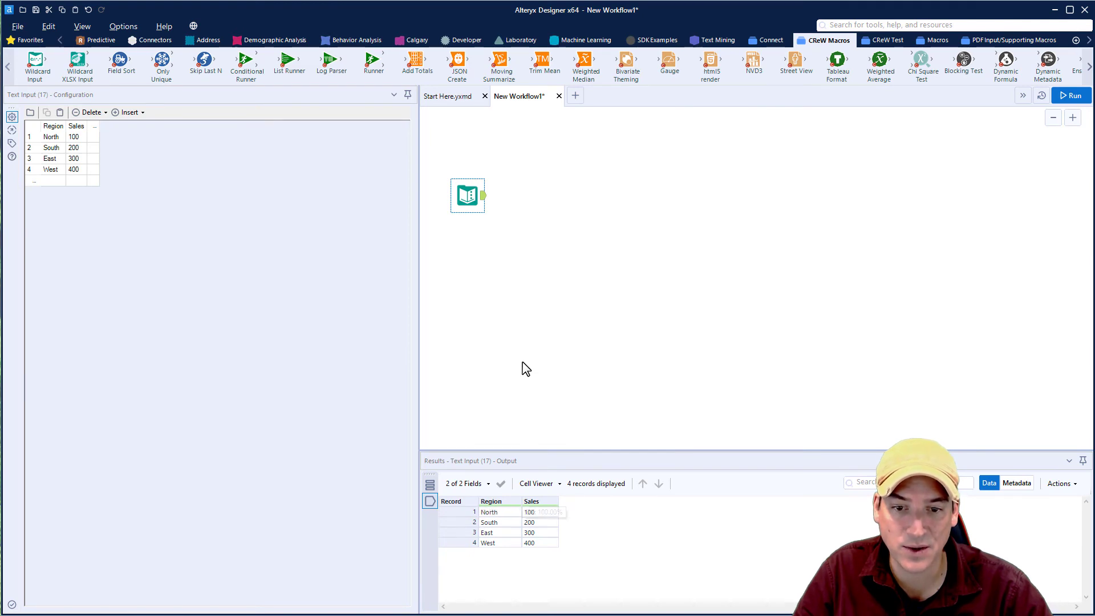
Place an Add Totals macro after the Text Input, adding a total row only, labelled in Region.
left_click_drag(416, 62, 529, 196)
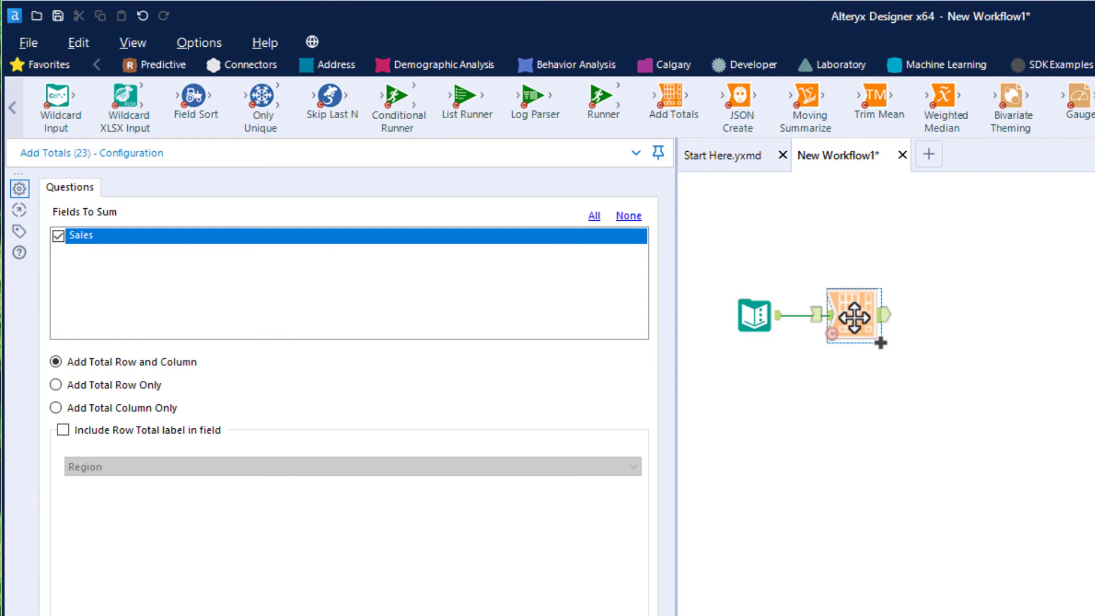
left_click_drag(854, 317, 854, 317)
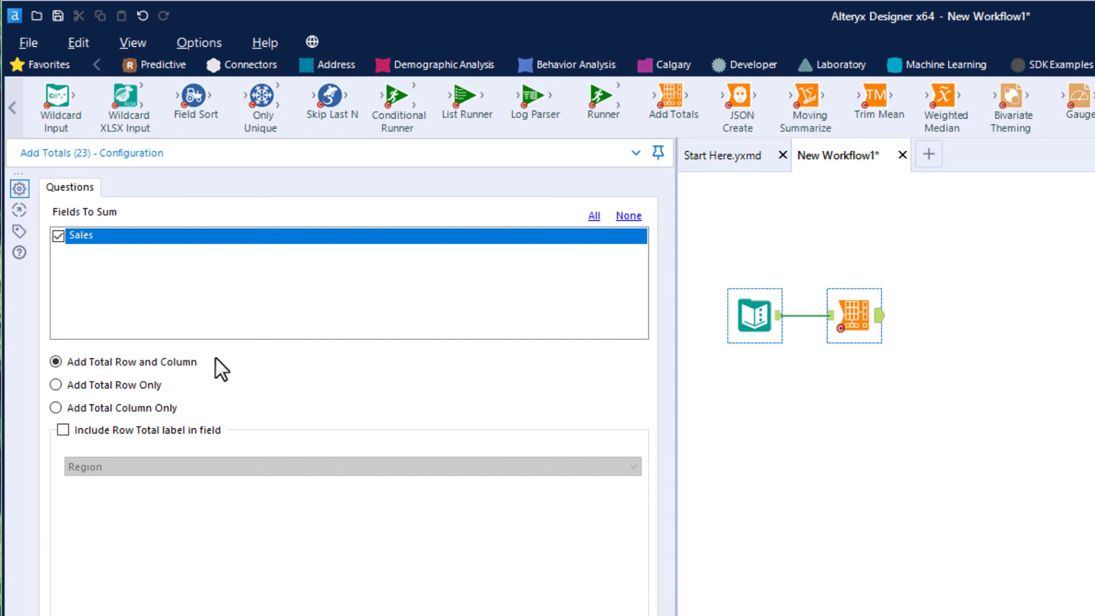
left_click(119, 387)
left_click(63, 429)
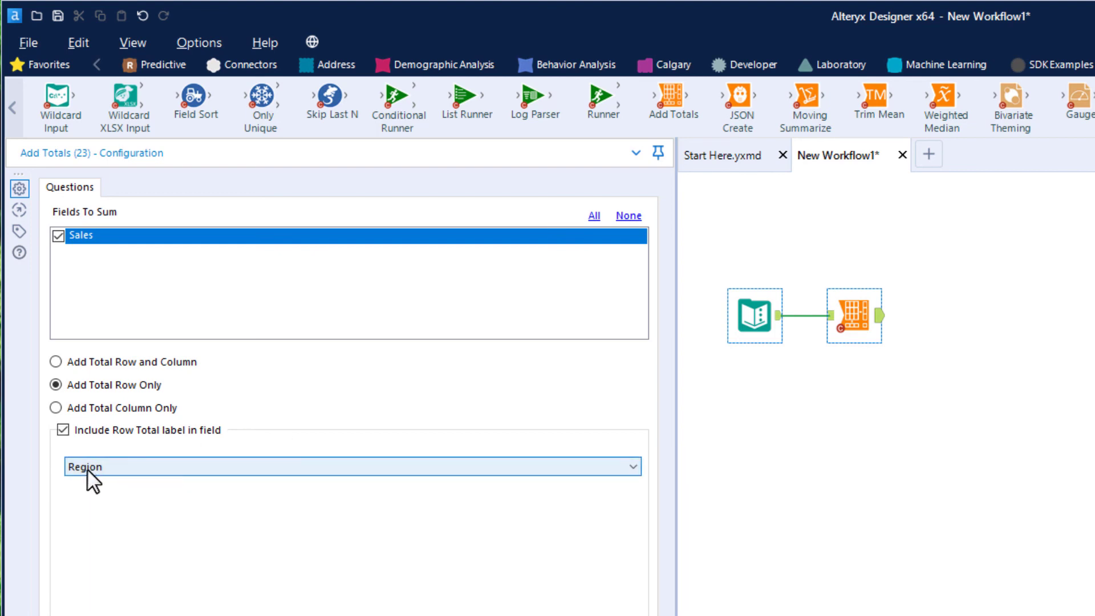
Add a Browse tool from Favorites after the Add Totals macro.
left_click(52, 73)
left_click_drag(56, 88, 971, 317)
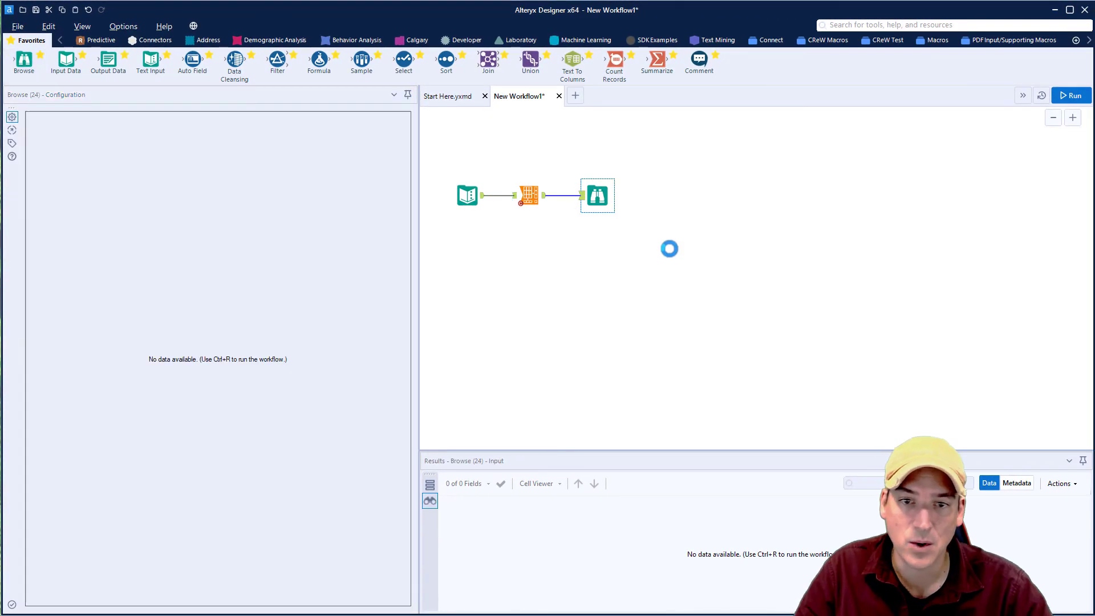
left_click(670, 251)
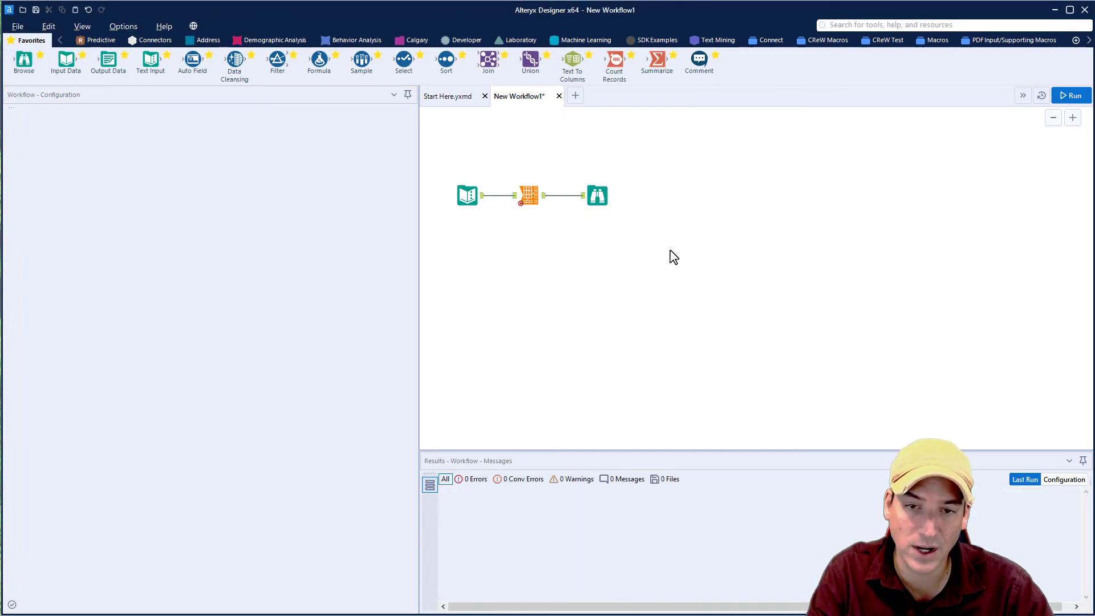
Run the workflow and view the 5 output records ending with the Total row of 1,000.
key("ctrl+r")
left_click(651, 363)
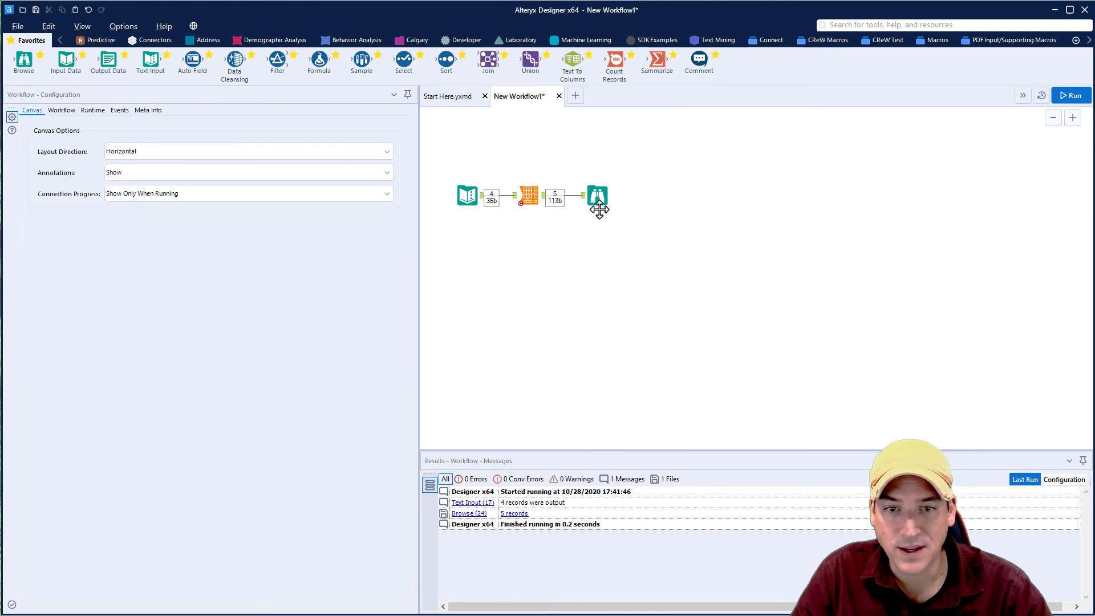
left_click(597, 202)
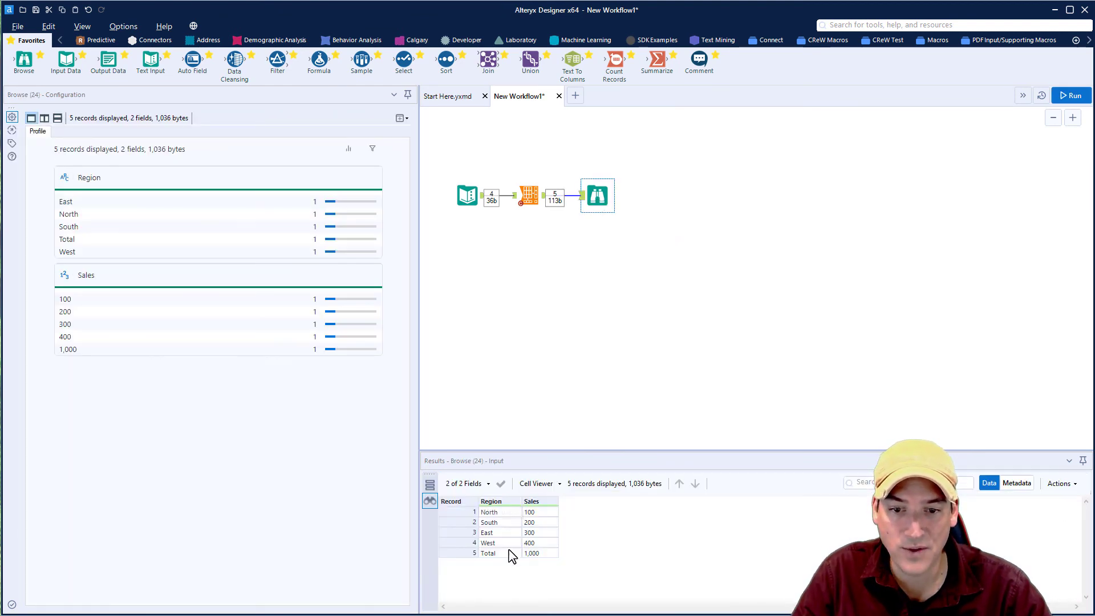